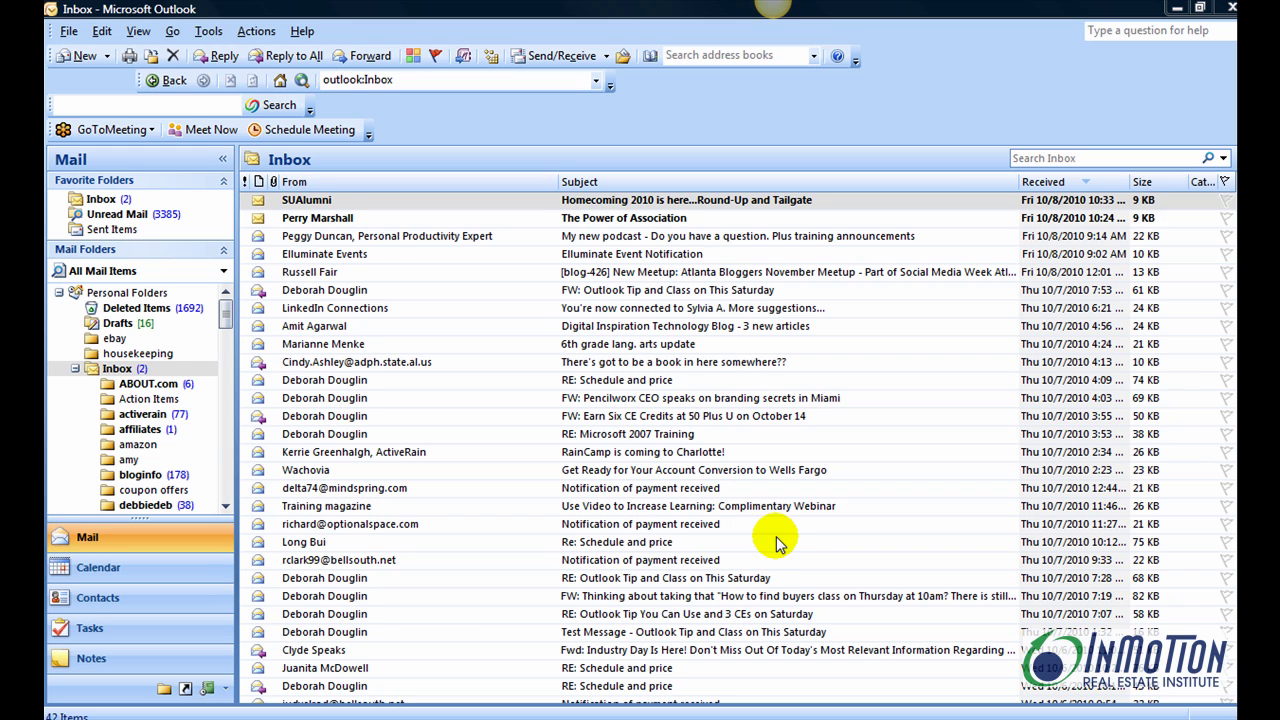
- Create a contact items folder named Monticello Park_FHA inside the main Contacts folder
left_click(86, 600)
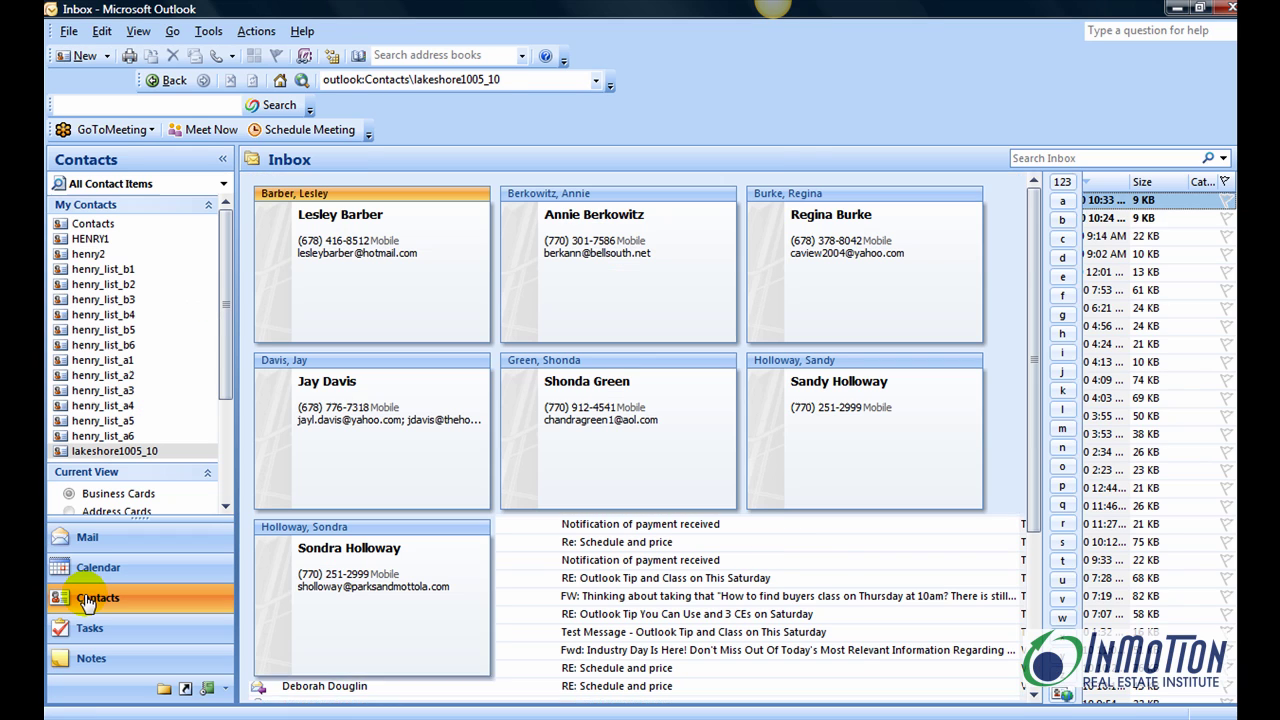
left_click(99, 226)
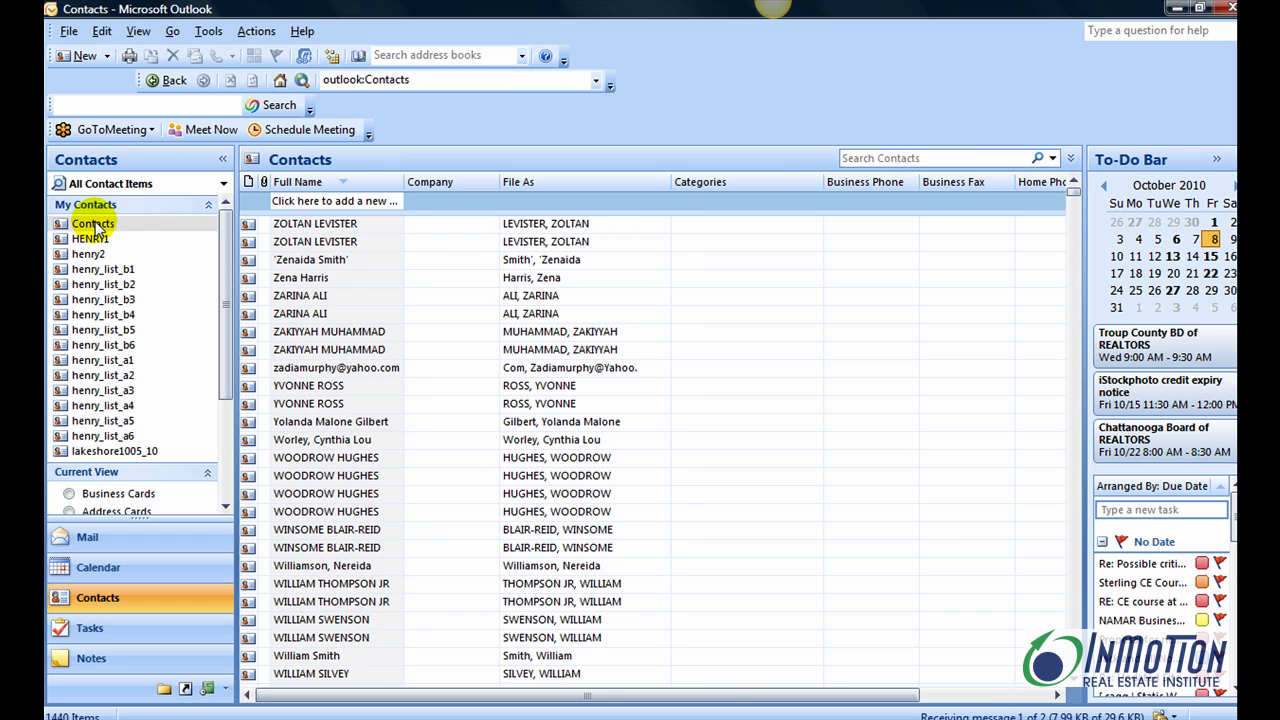
right_click(97, 226)
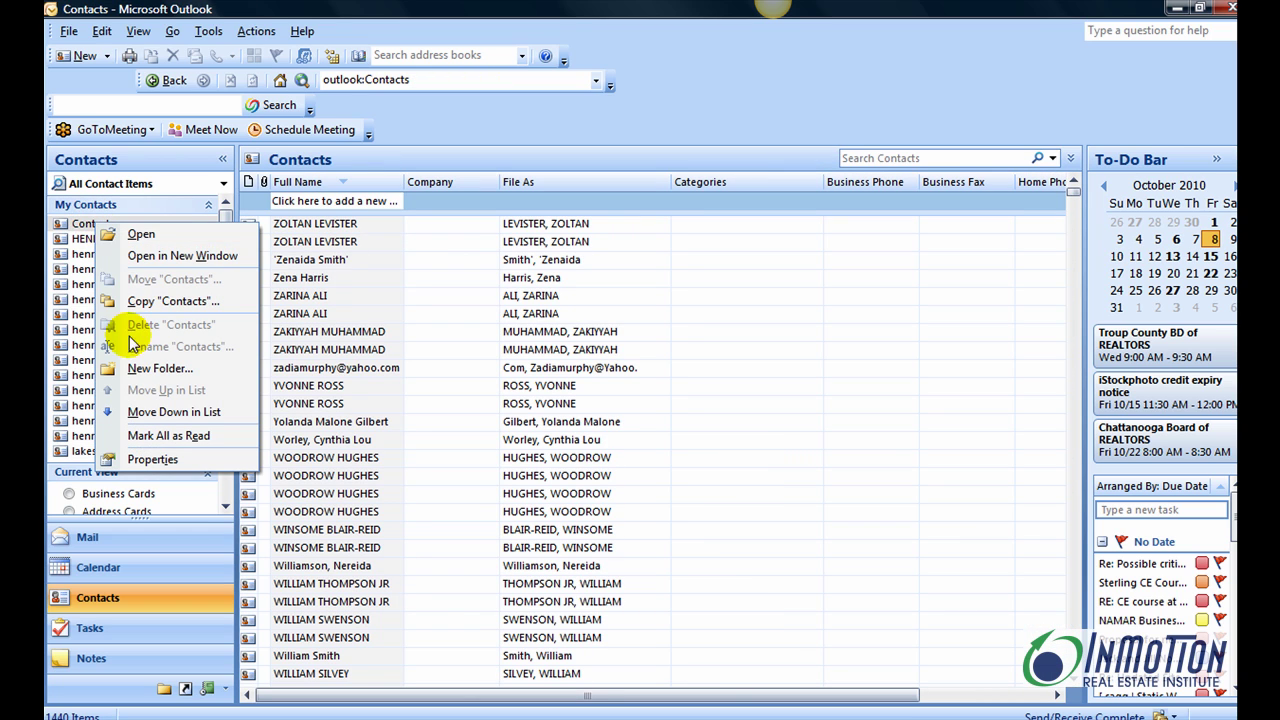
left_click(150, 371)
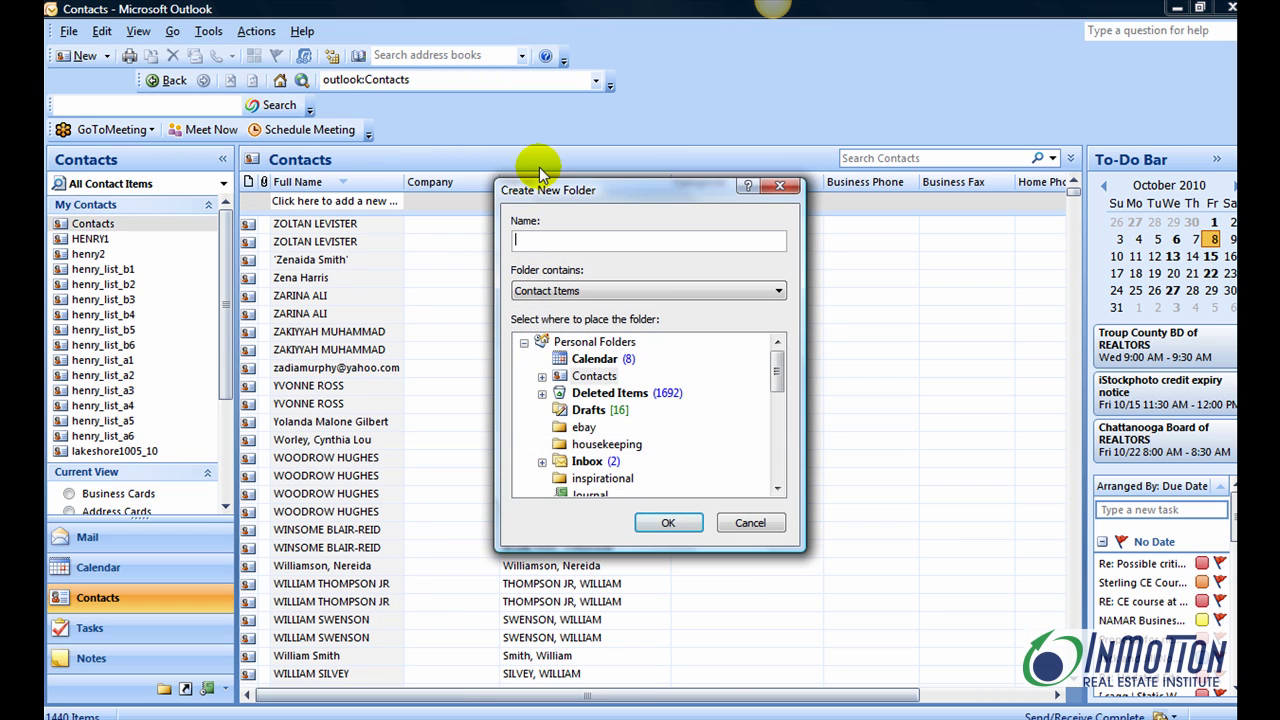
type("Monticello Park")
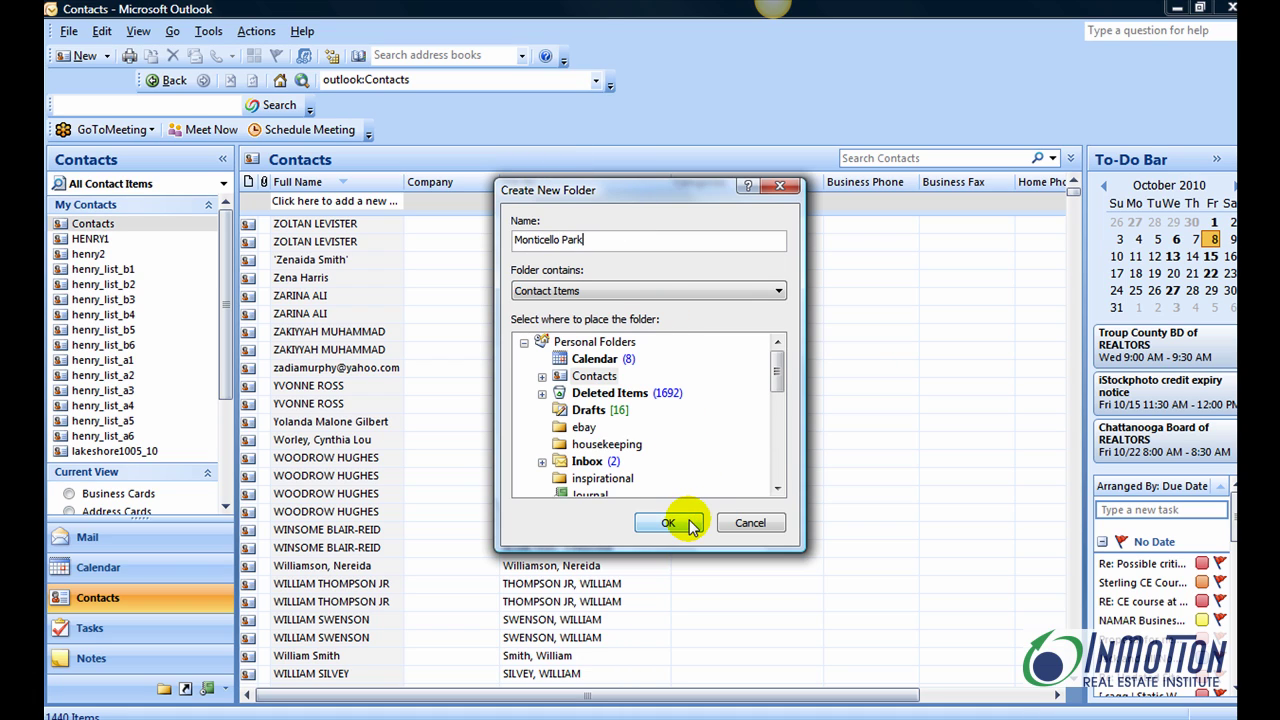
type(" _")
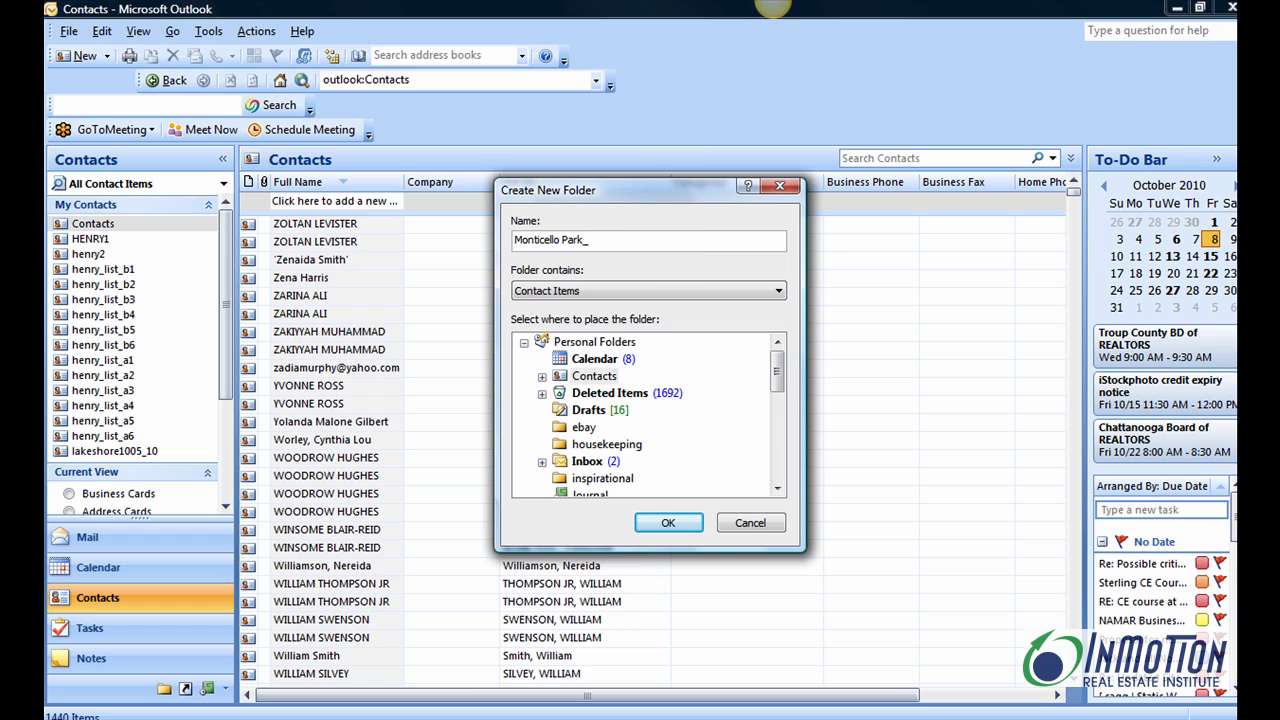
type("FHA")
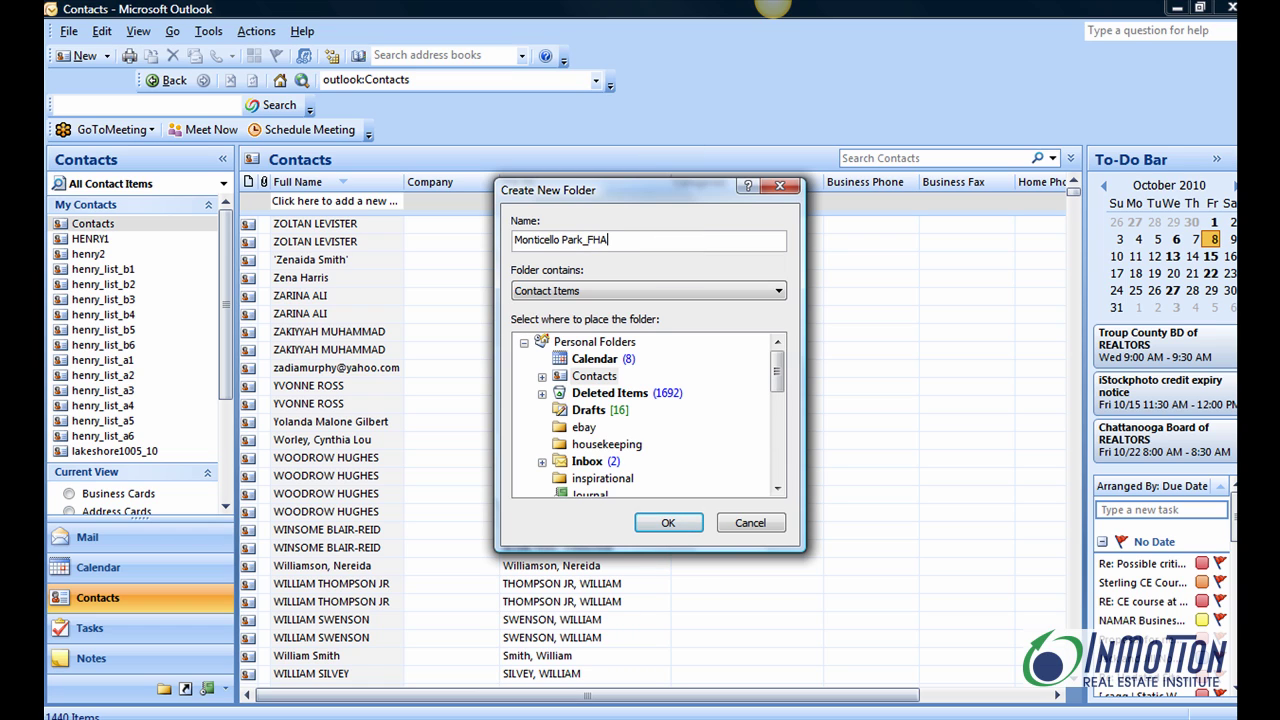
left_click(676, 524)
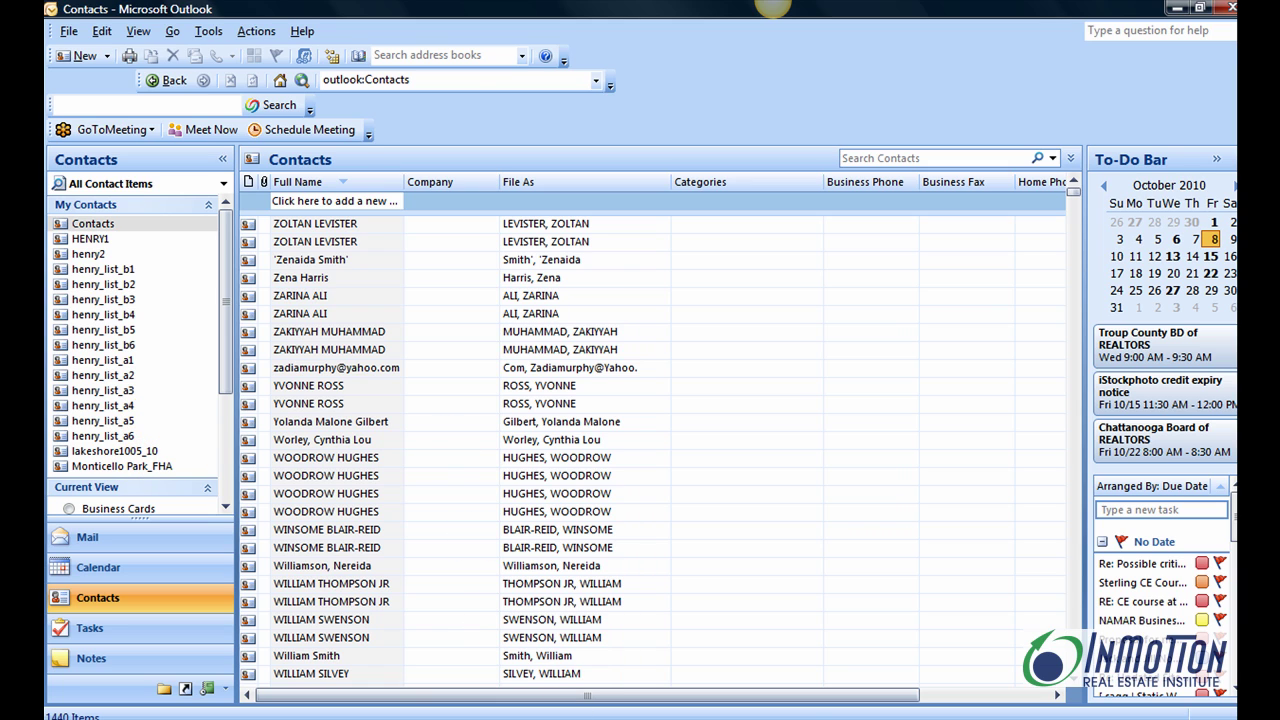
- Switch to the CE REGISTRATION -MONTICELLO PARK workbook in Excel and insert a blank column before the EMAIL ADDRESS column
left_click(778, 654)
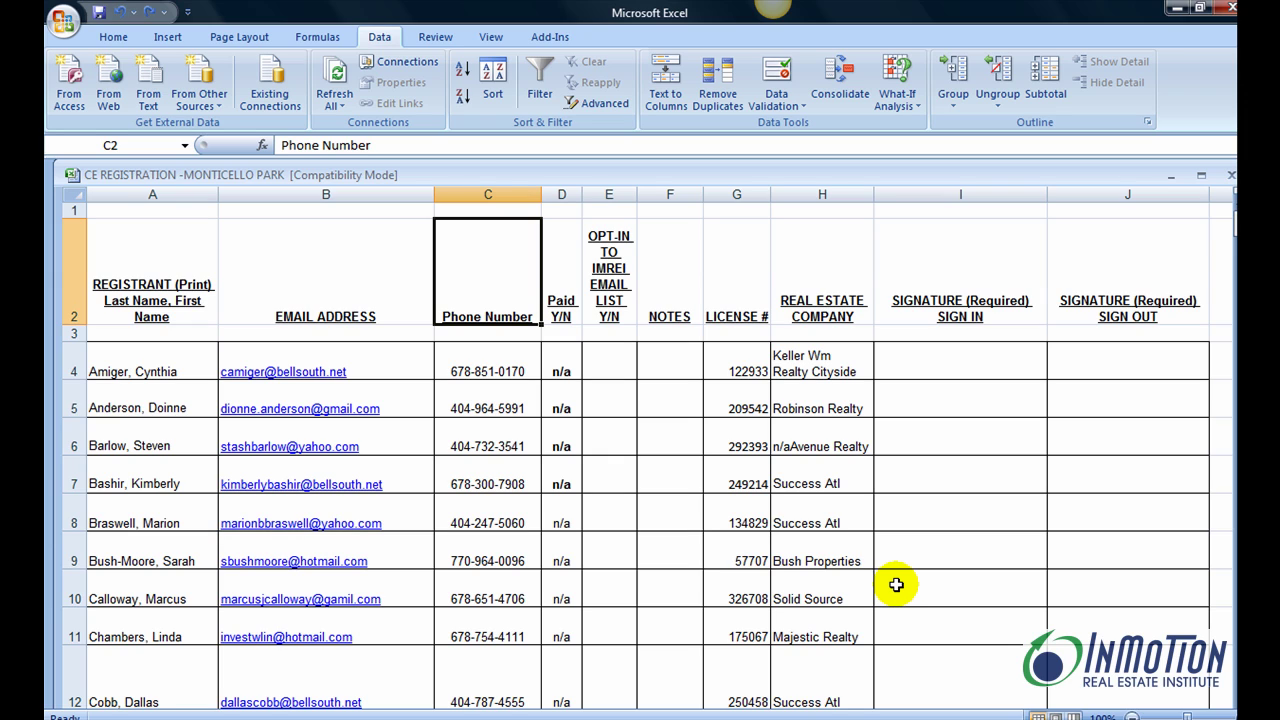
left_click(188, 250)
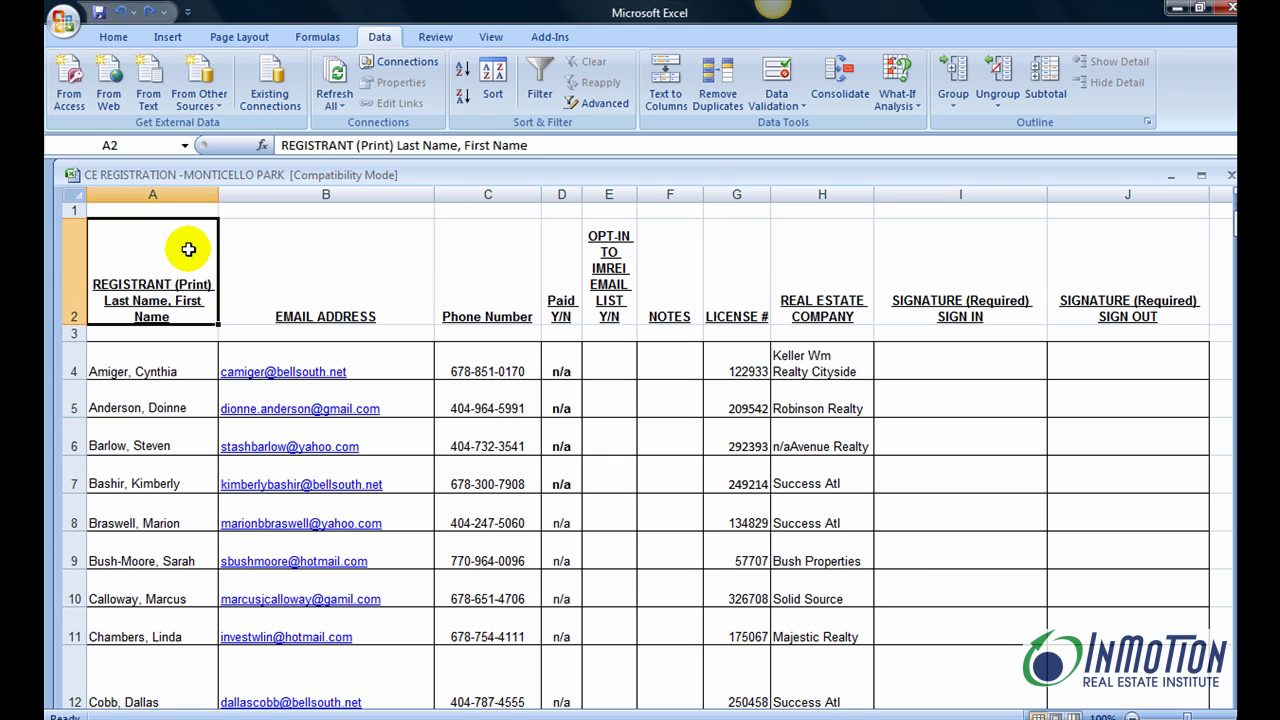
left_click(289, 193)
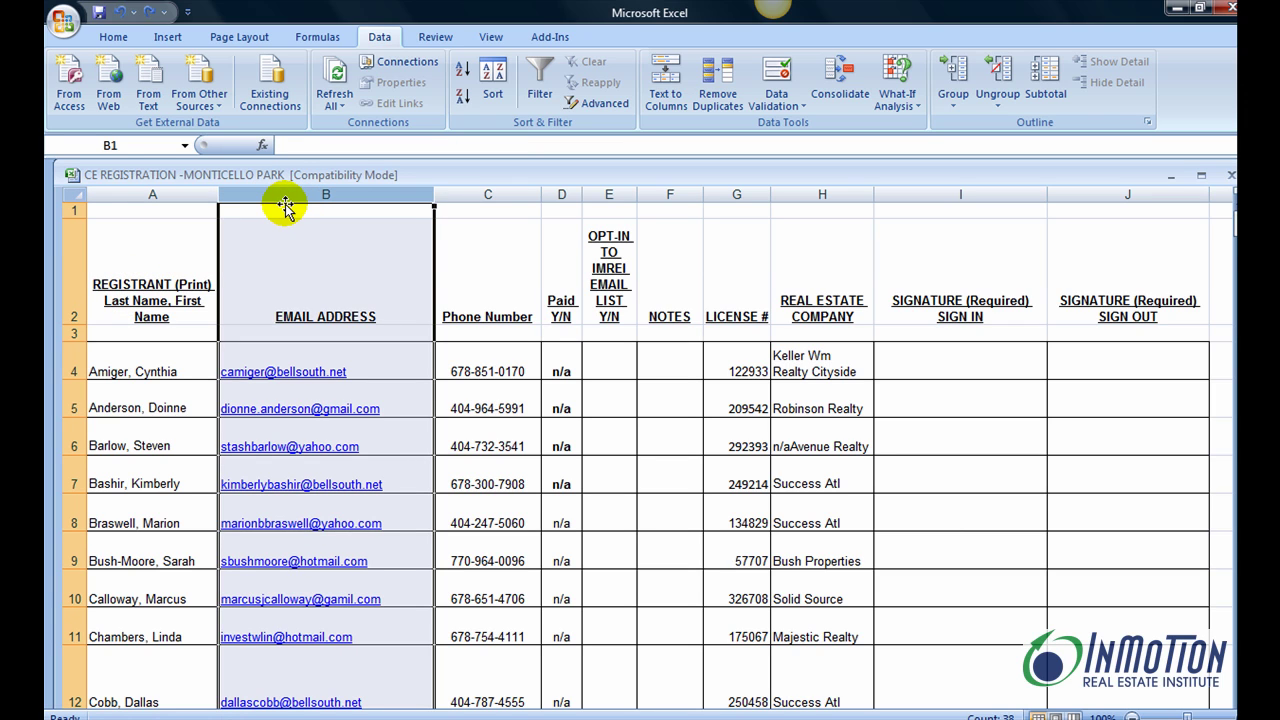
right_click(289, 256)
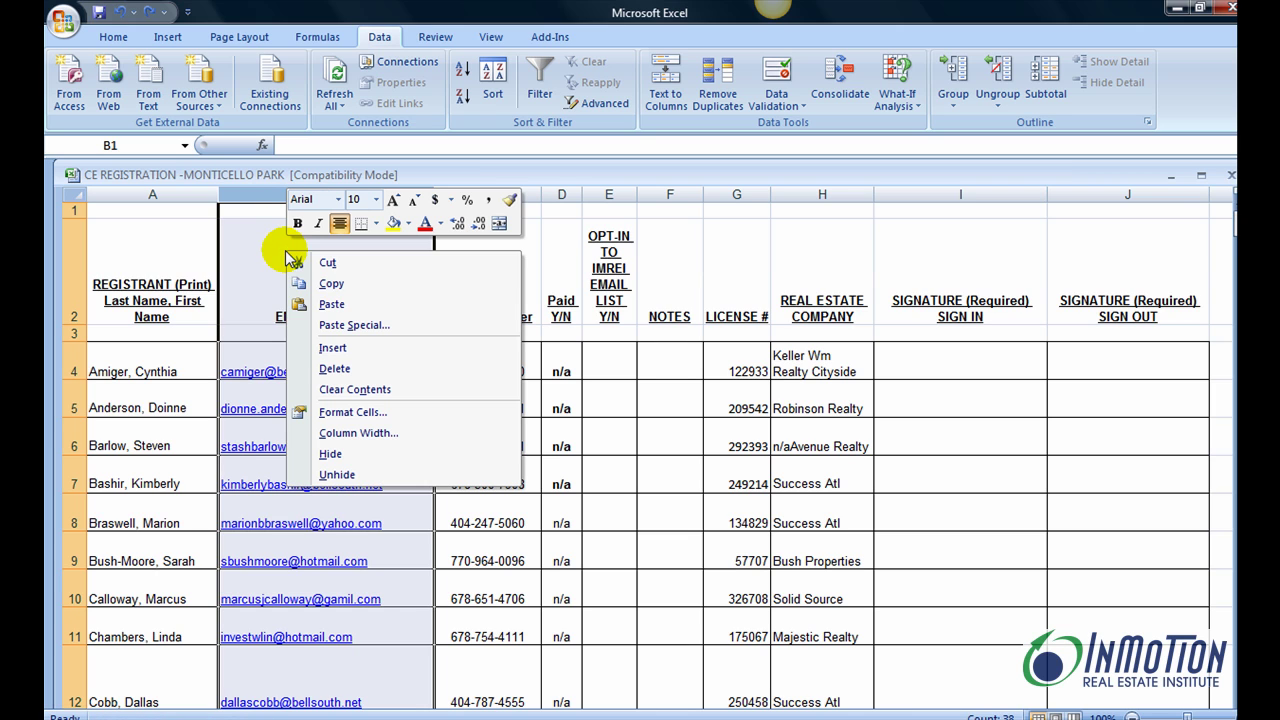
left_click(332, 347)
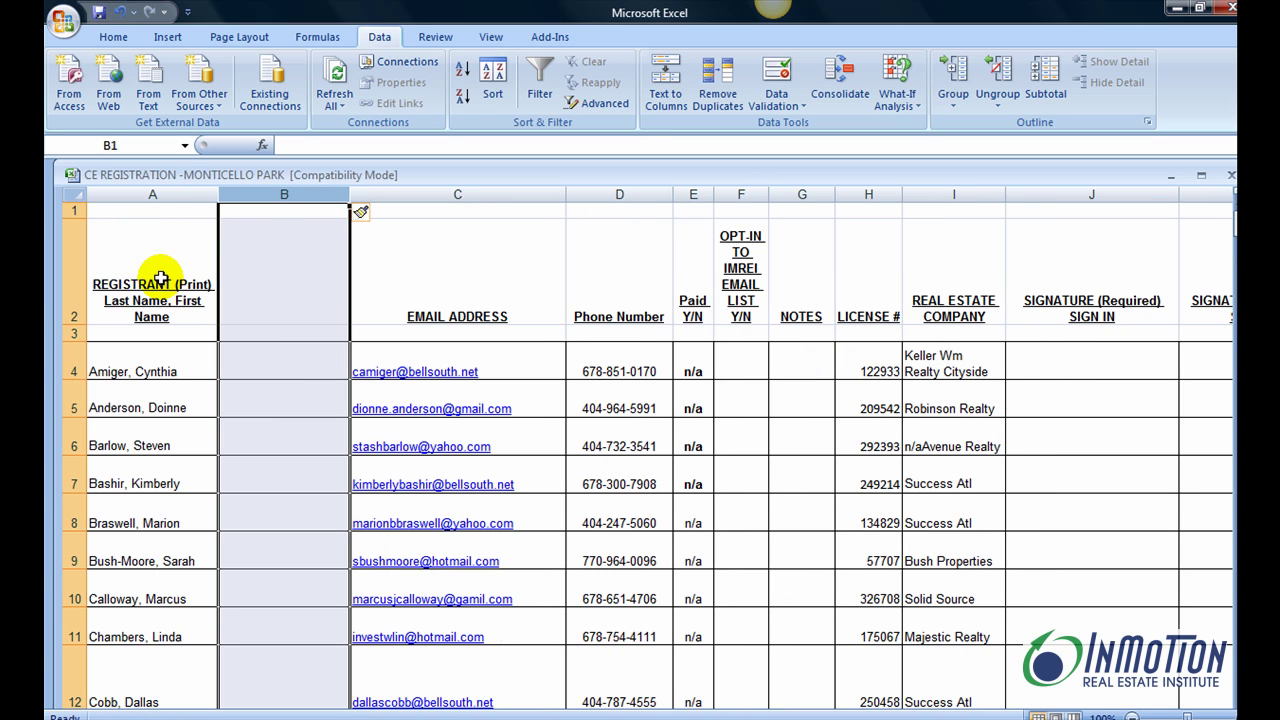
- Split the registrant names in column A into two columns with Text to Columns, using the comma delimiter and replacing the destination cells
left_click(154, 192)
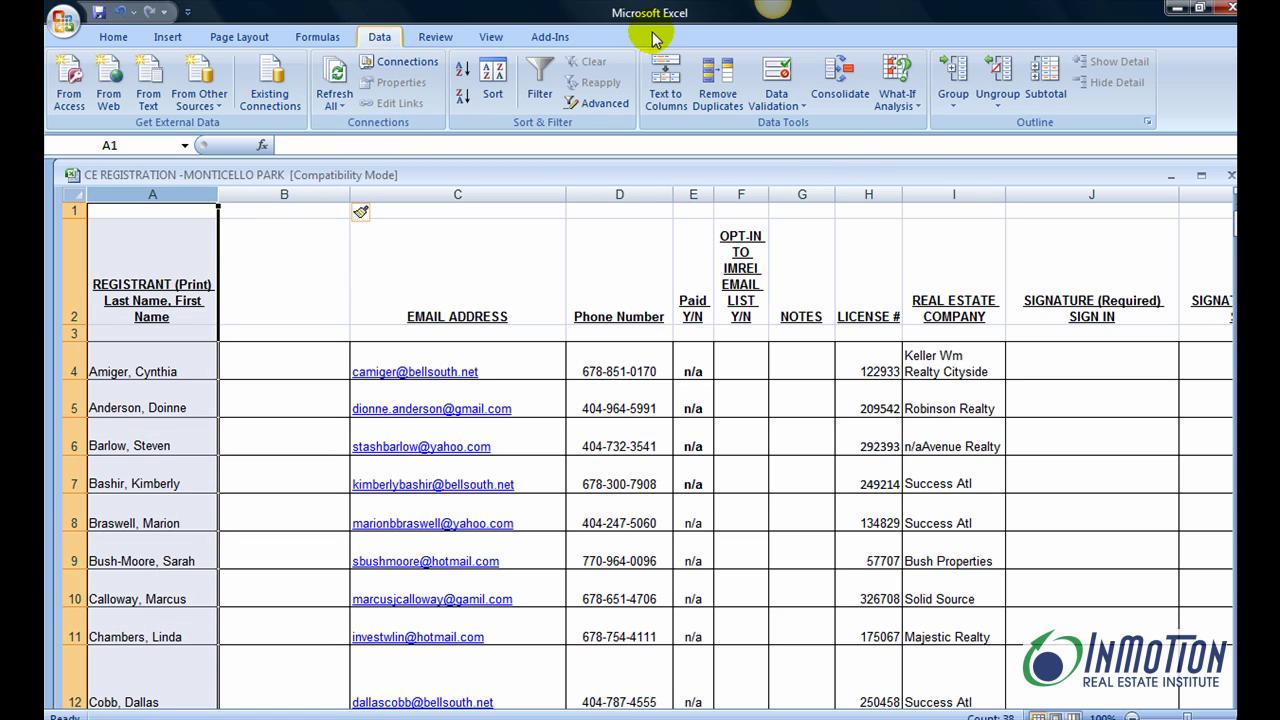
left_click(670, 97)
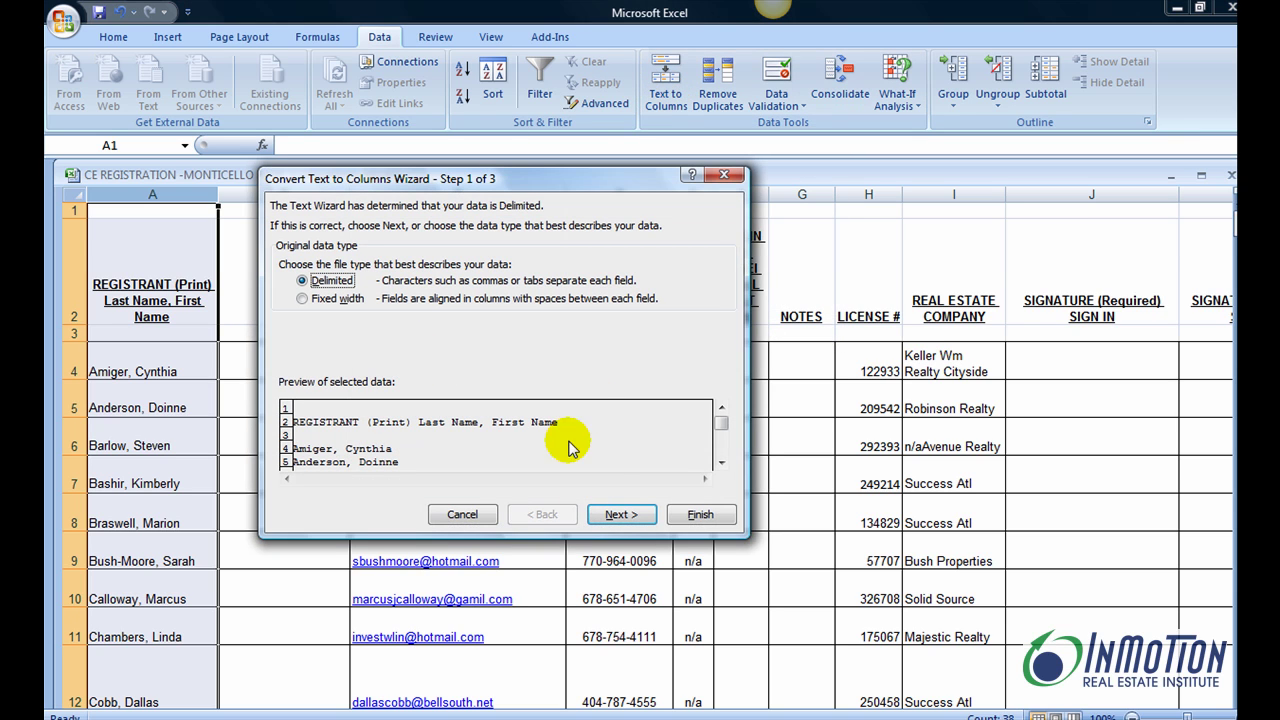
left_click(612, 516)
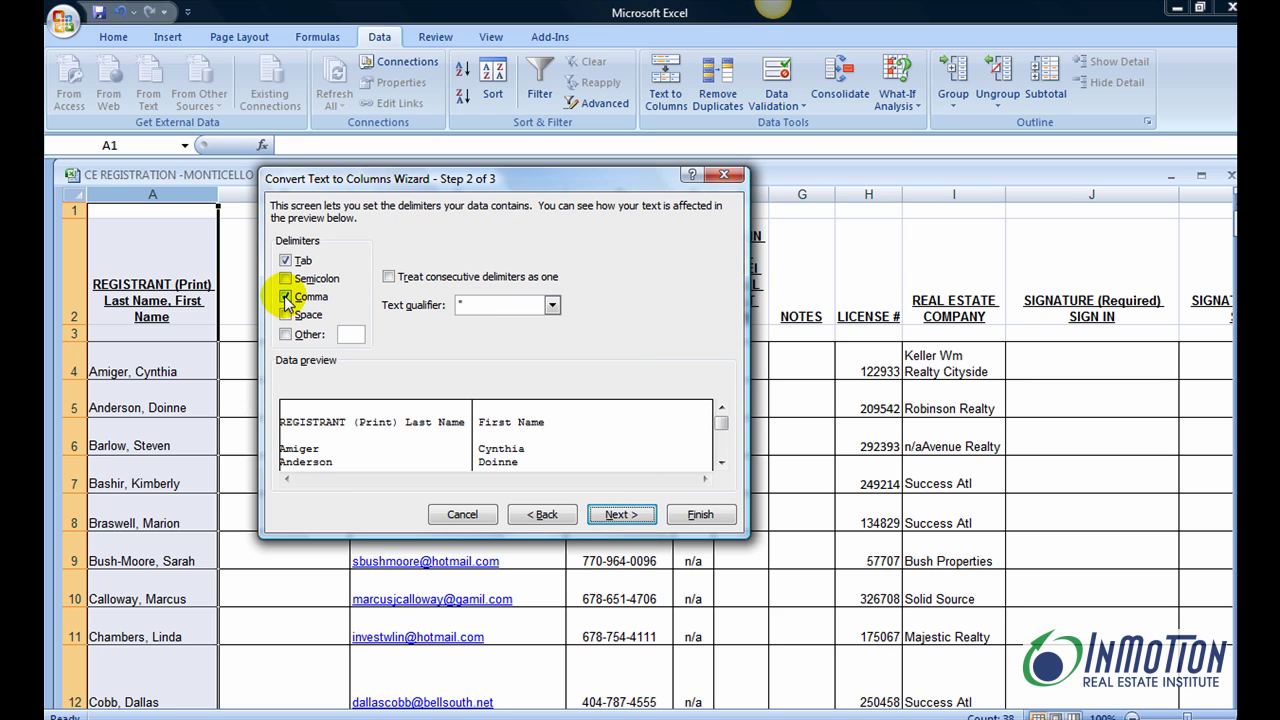
left_click(712, 518)
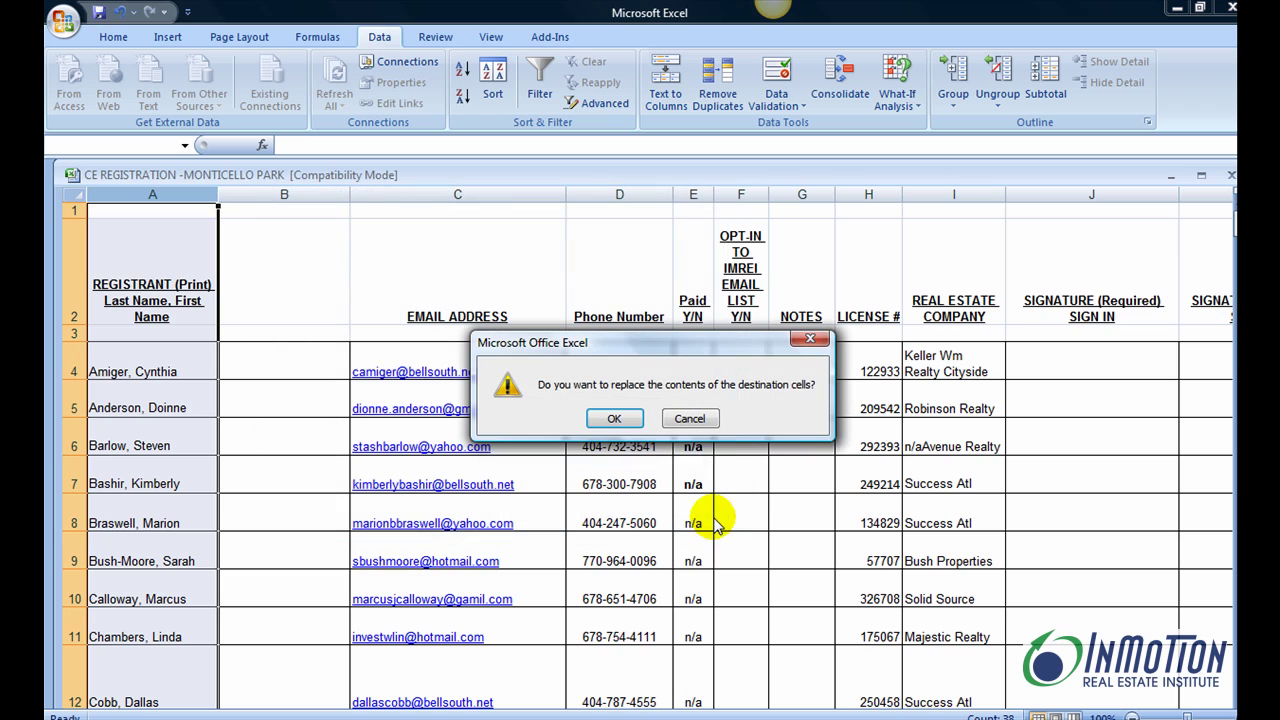
left_click(614, 419)
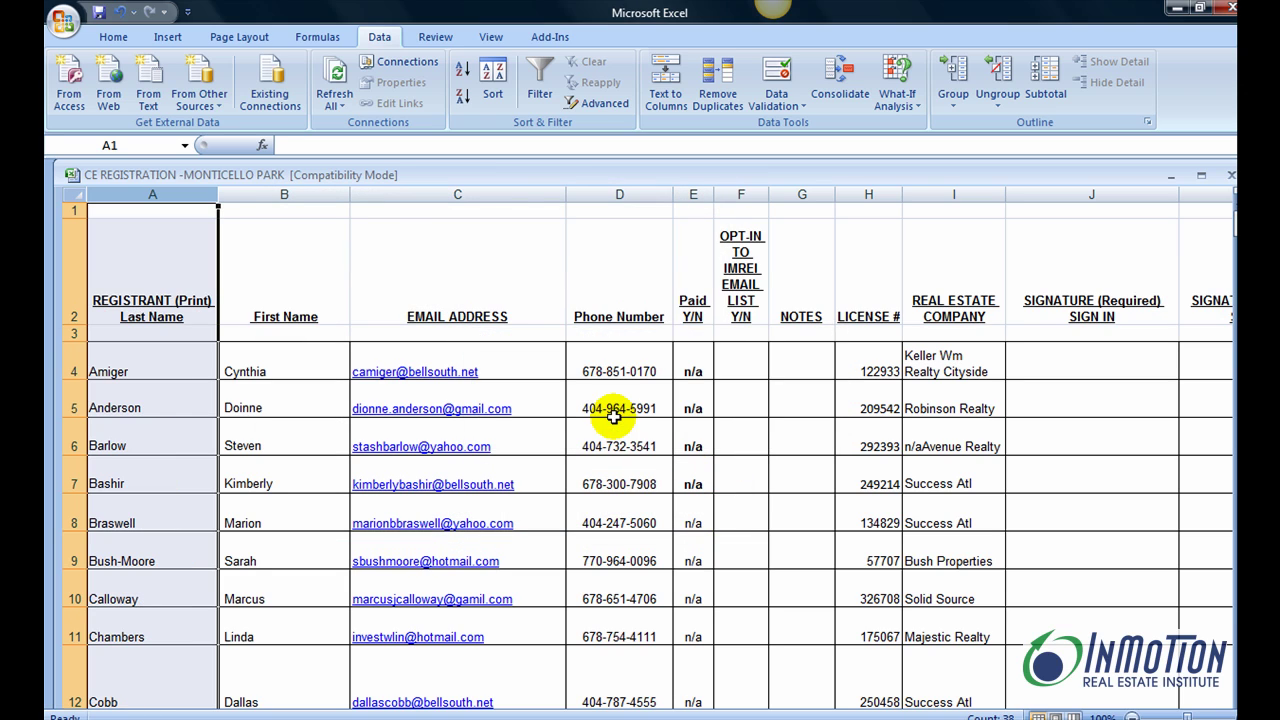
- Change the column A header in A2 to Last Name
left_click(188, 314)
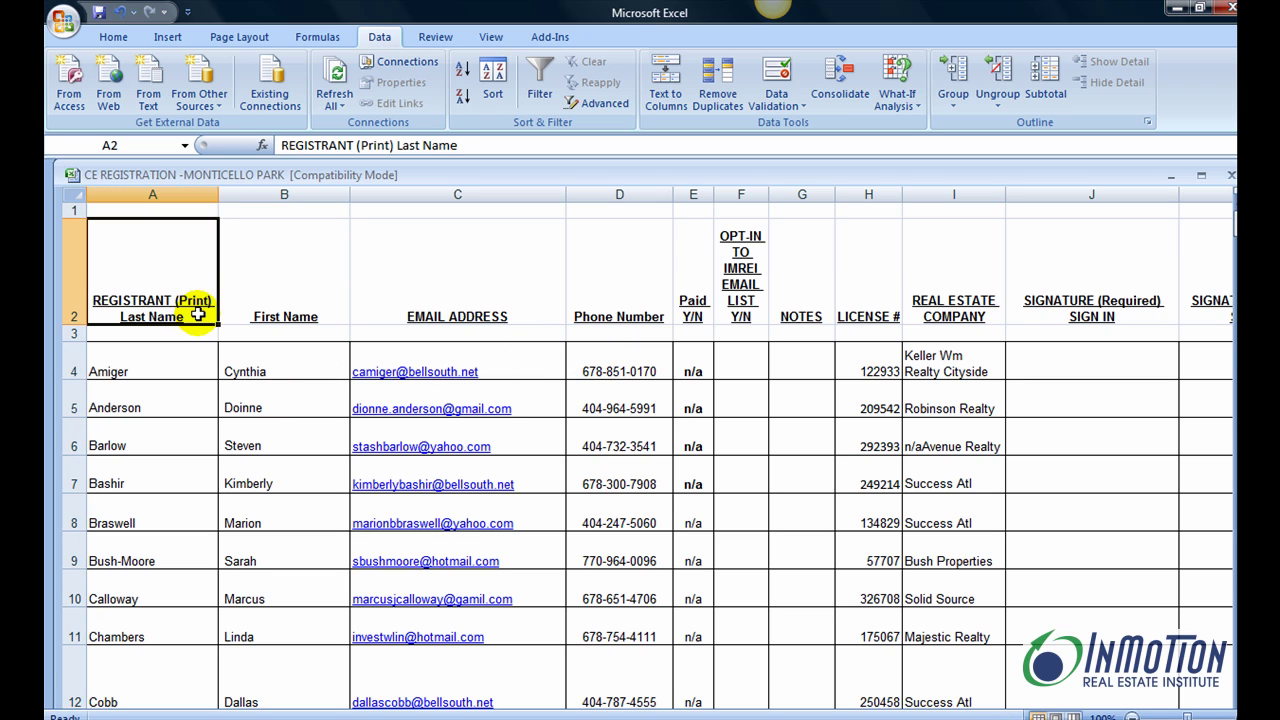
type("Last Name")
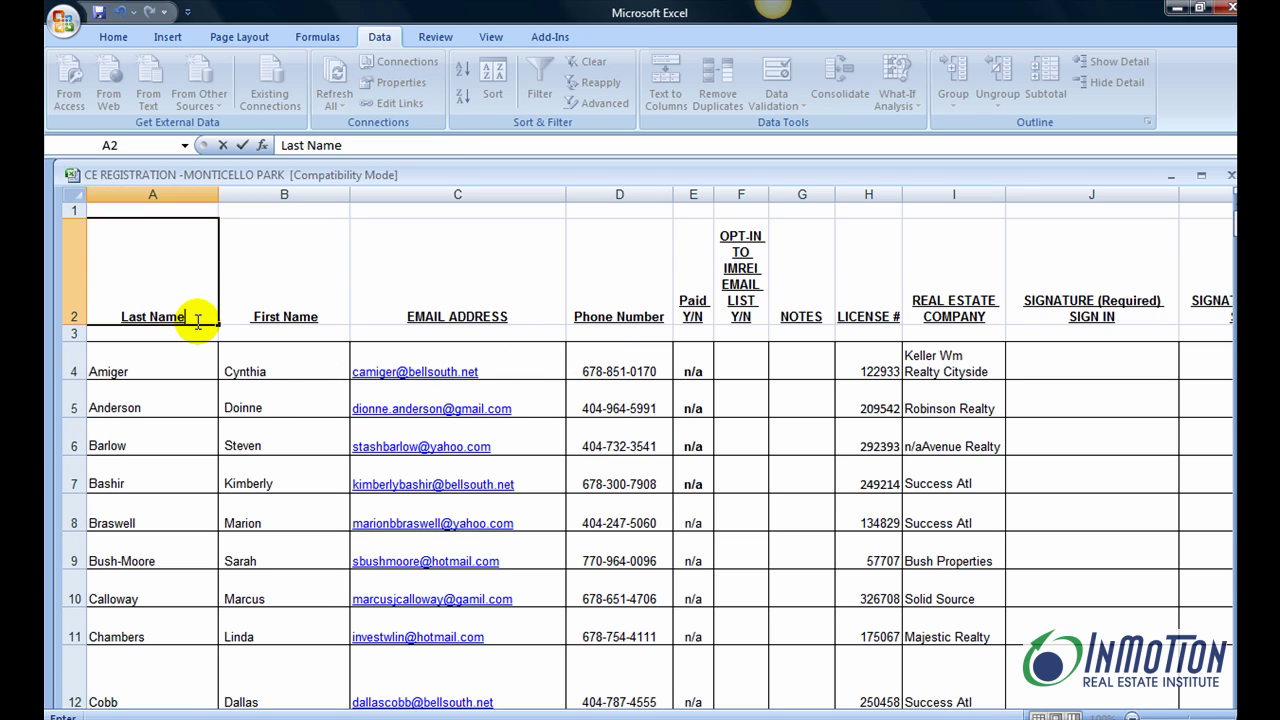
left_click(306, 318)
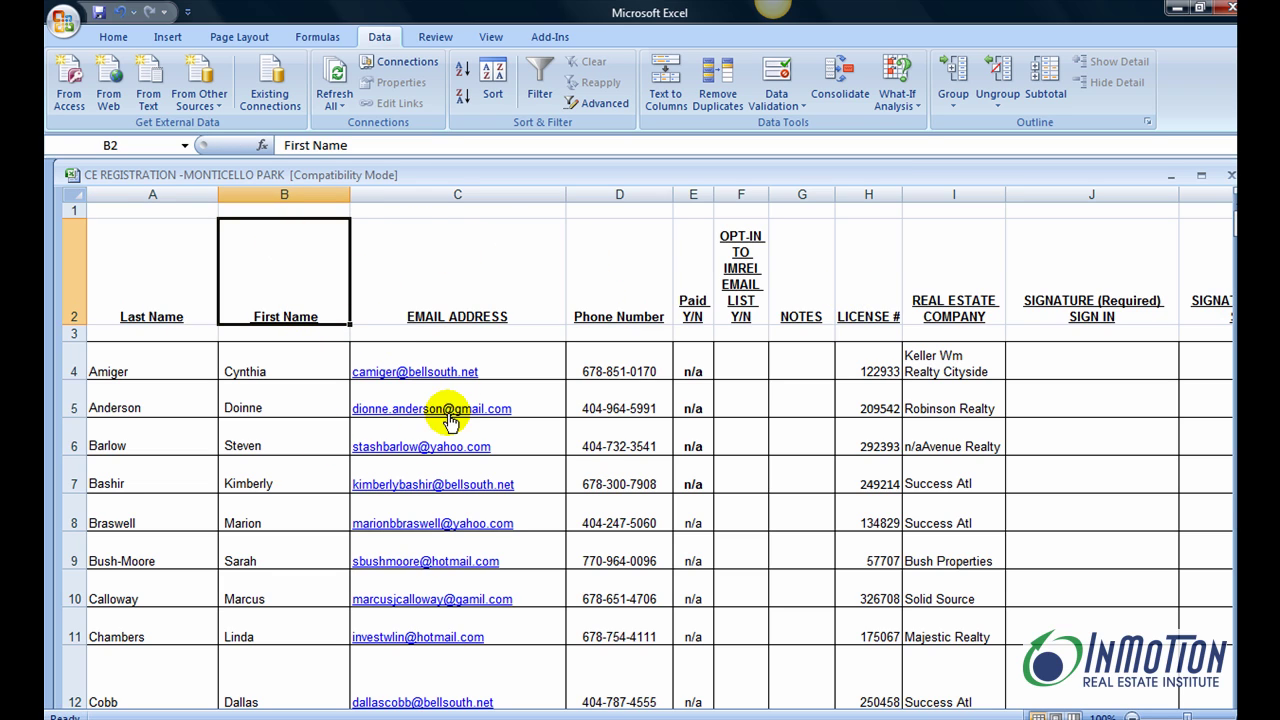
- Correct the real estate company in cell I6 to Avenue Realty
left_click(930, 446)
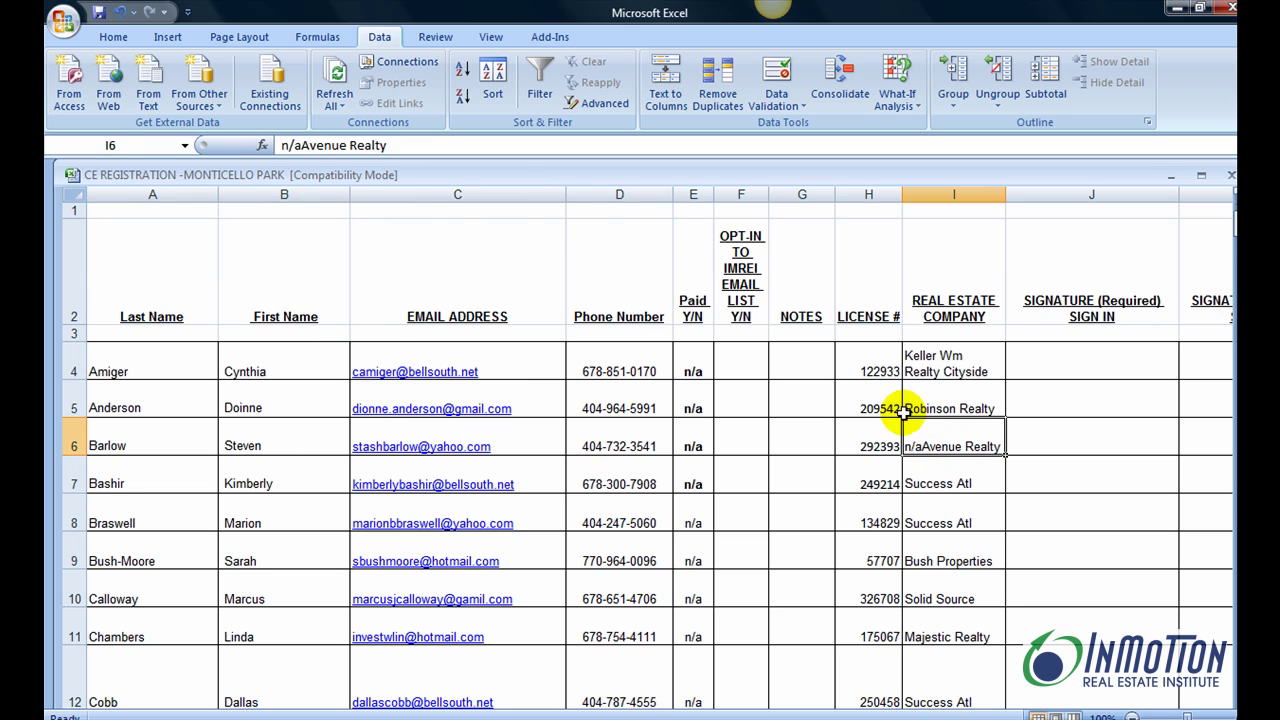
left_click(300, 145)
key("BackSpace")
key("BackSpace")
key("BackSpace")
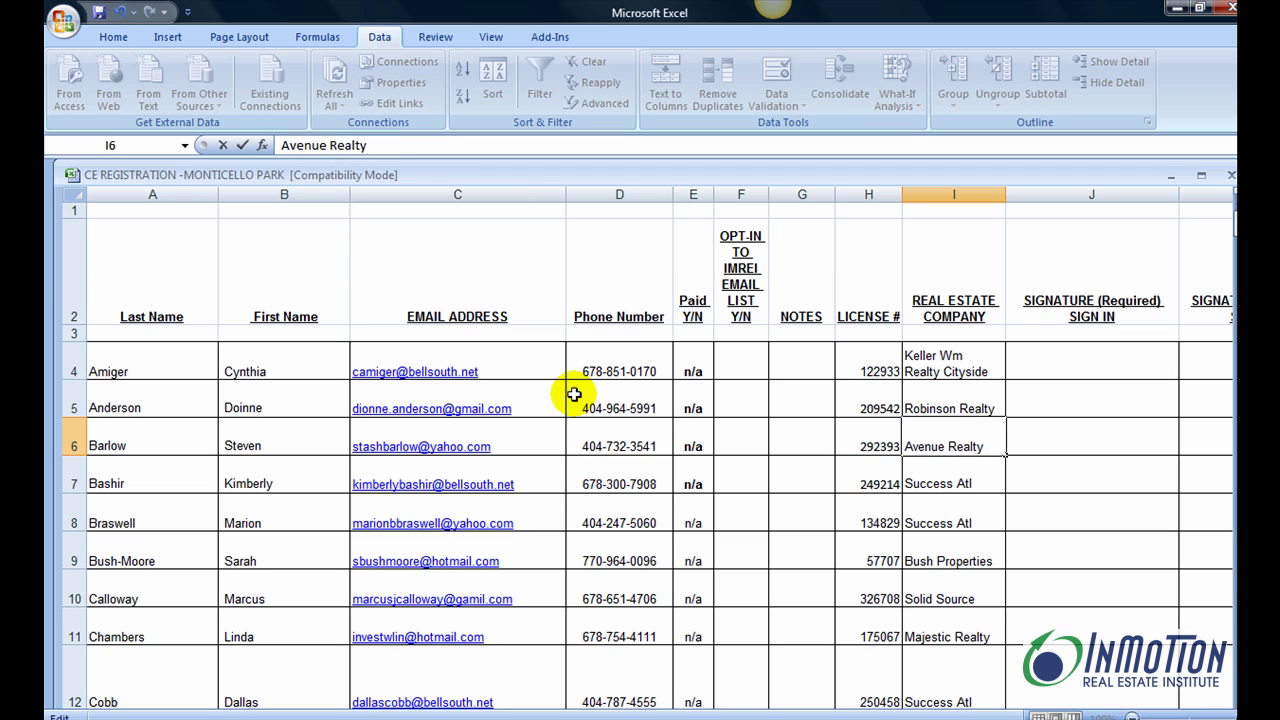
left_click(466, 252)
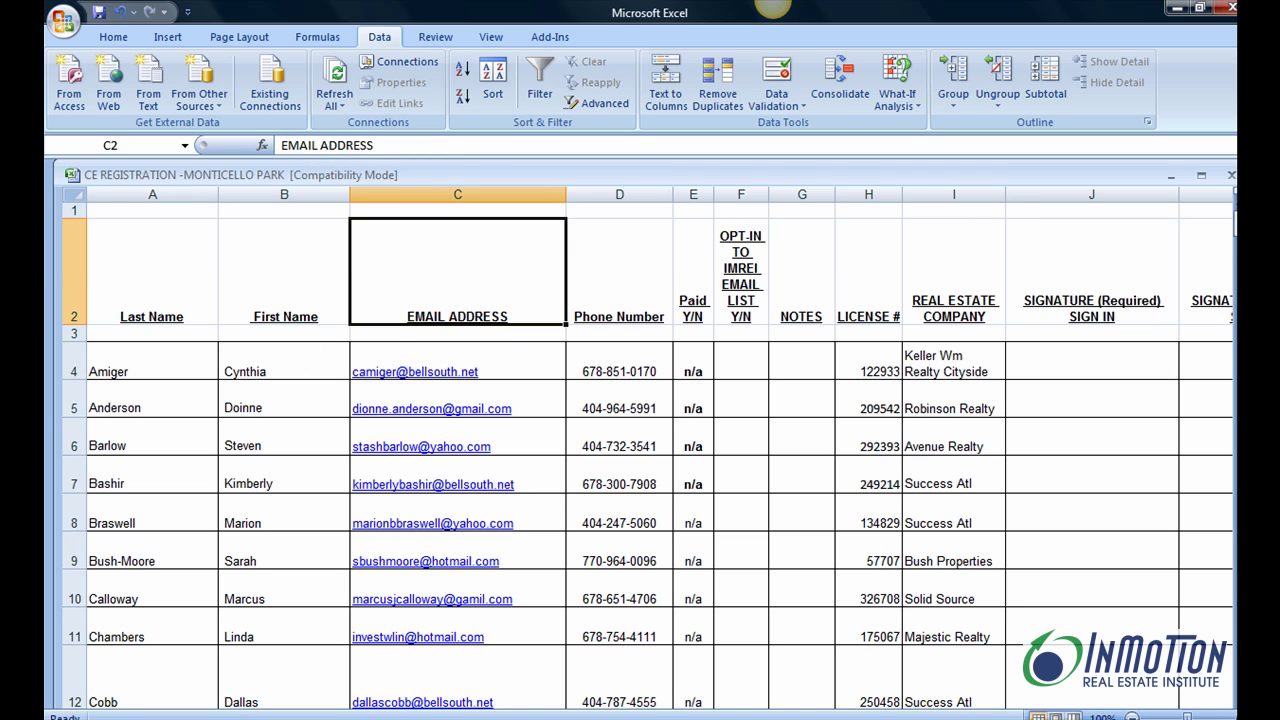
left_click_drag(1234, 212, 1223, 286)
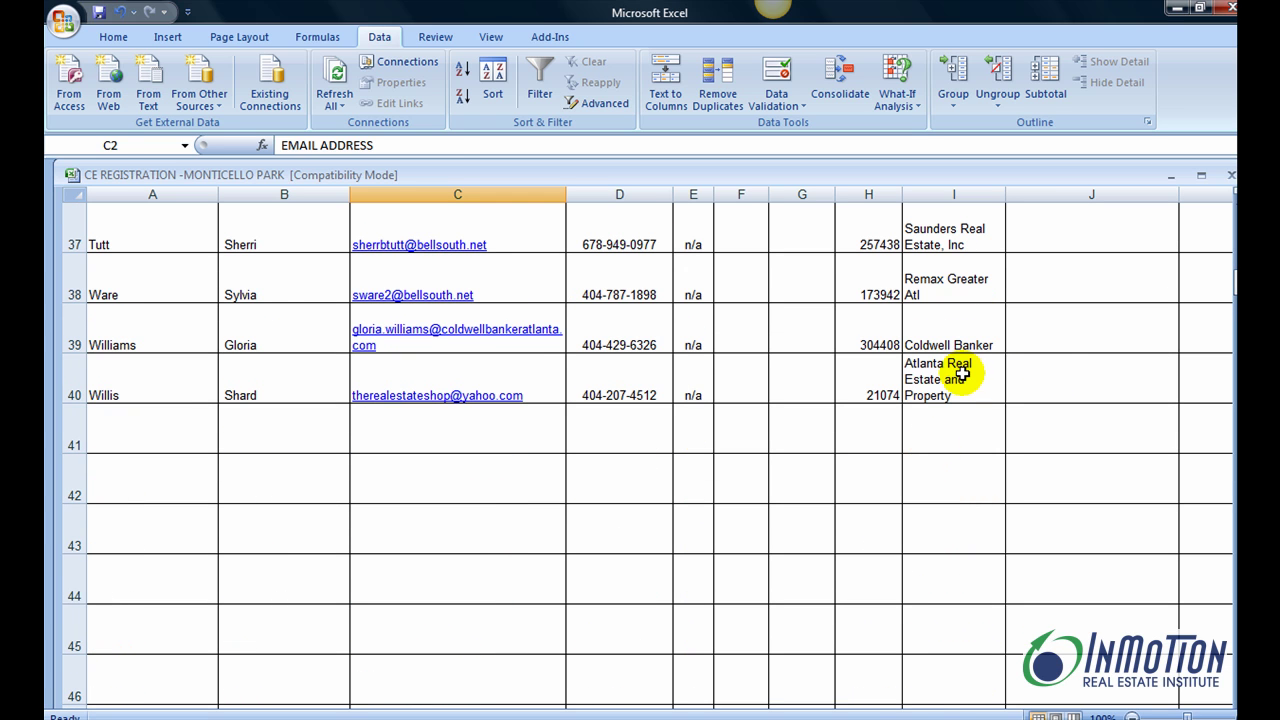
left_click_drag(960, 378, 188, 247)
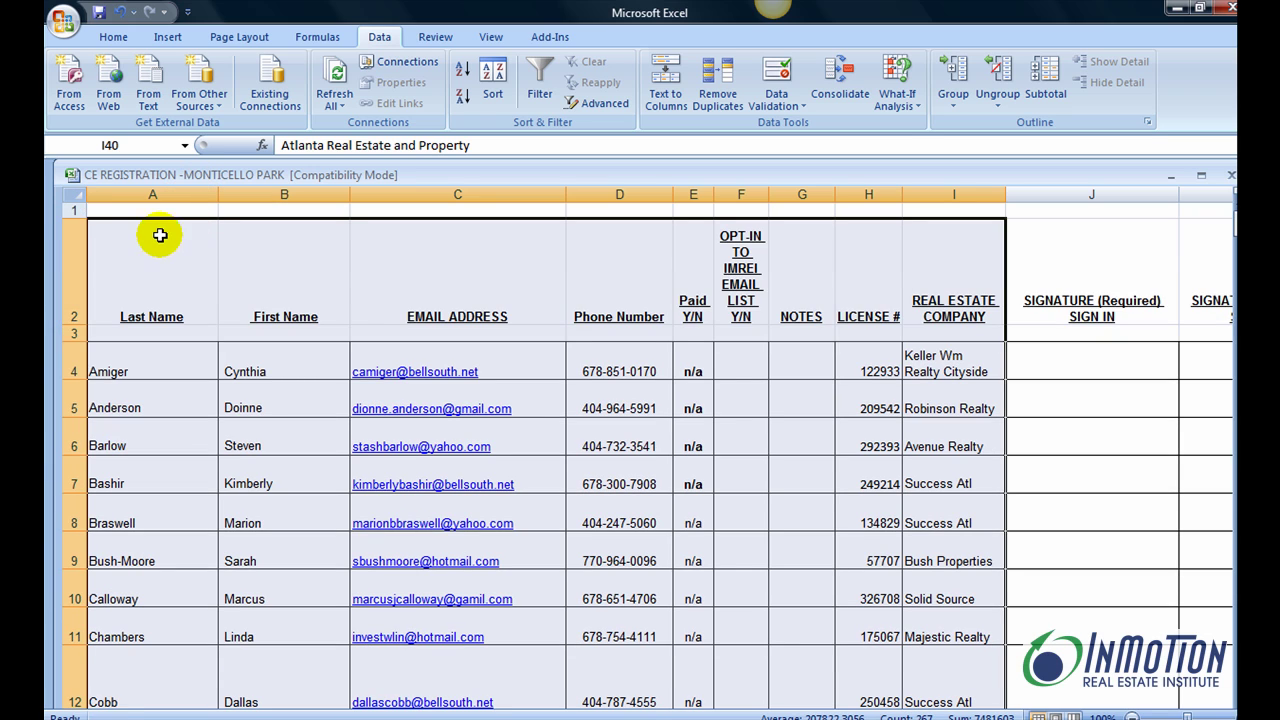
left_click(122, 143)
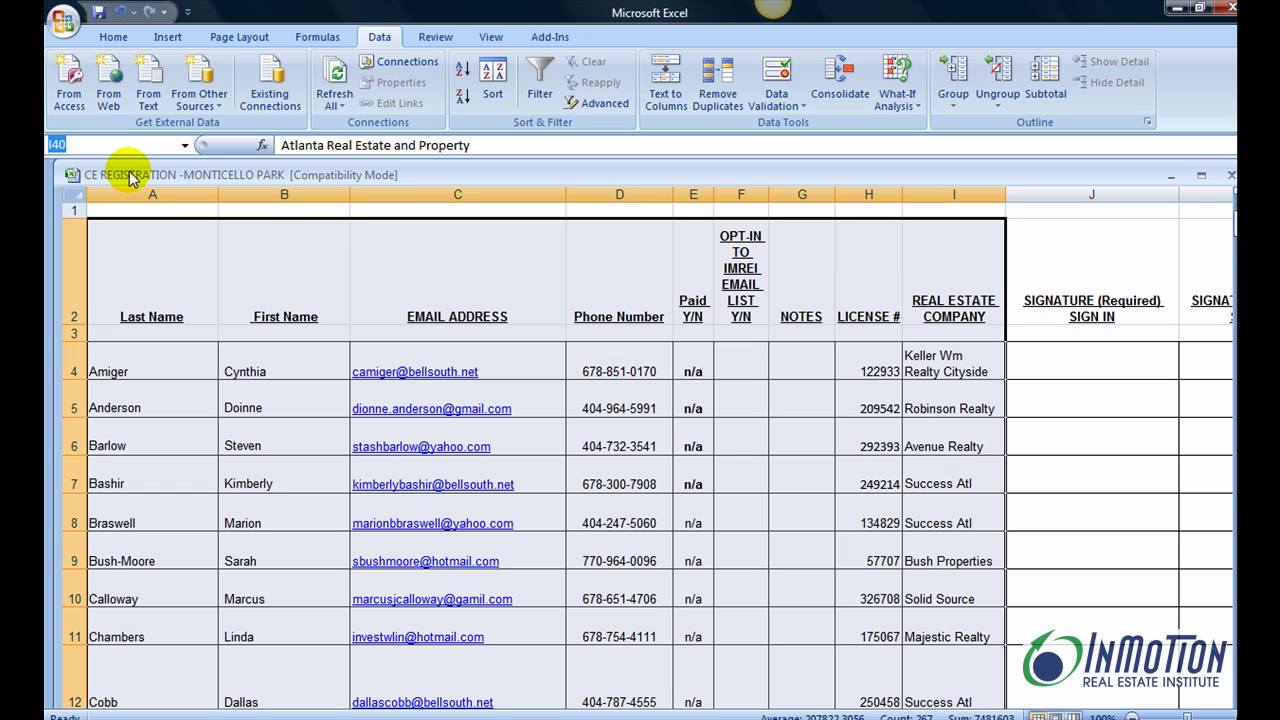
type("MonticelloP")
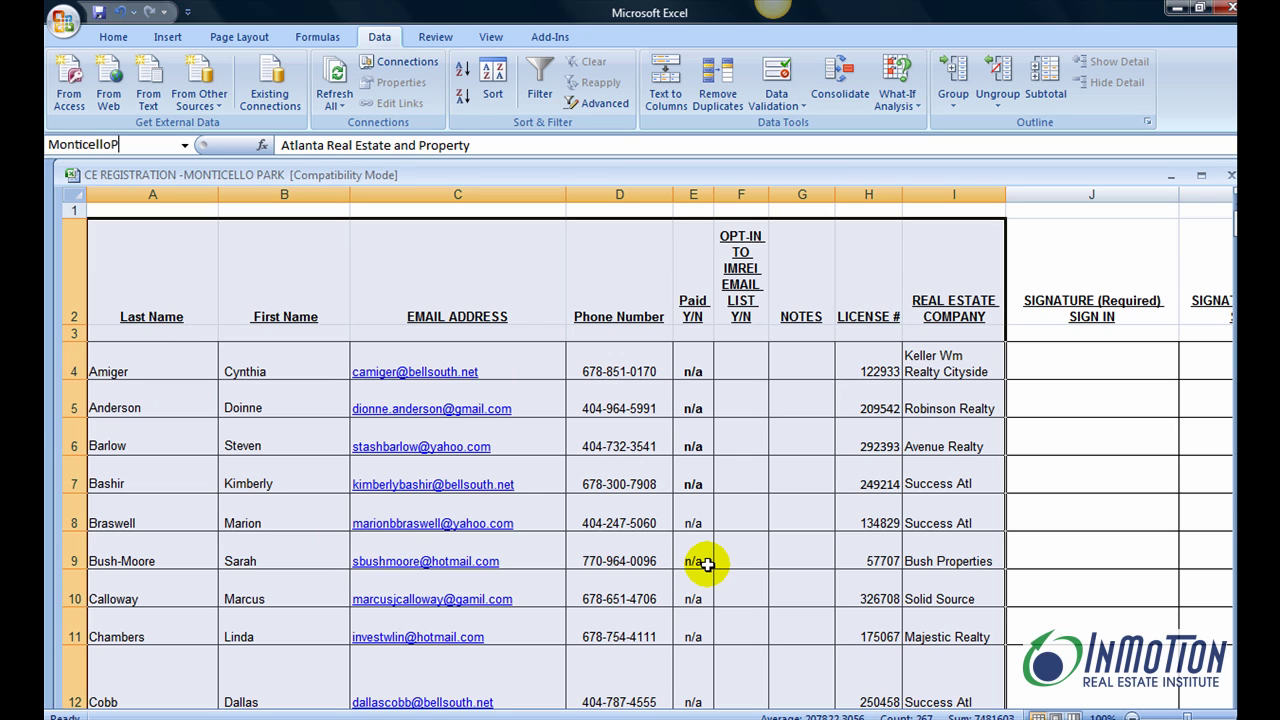
scroll(704, 557, "down", 11)
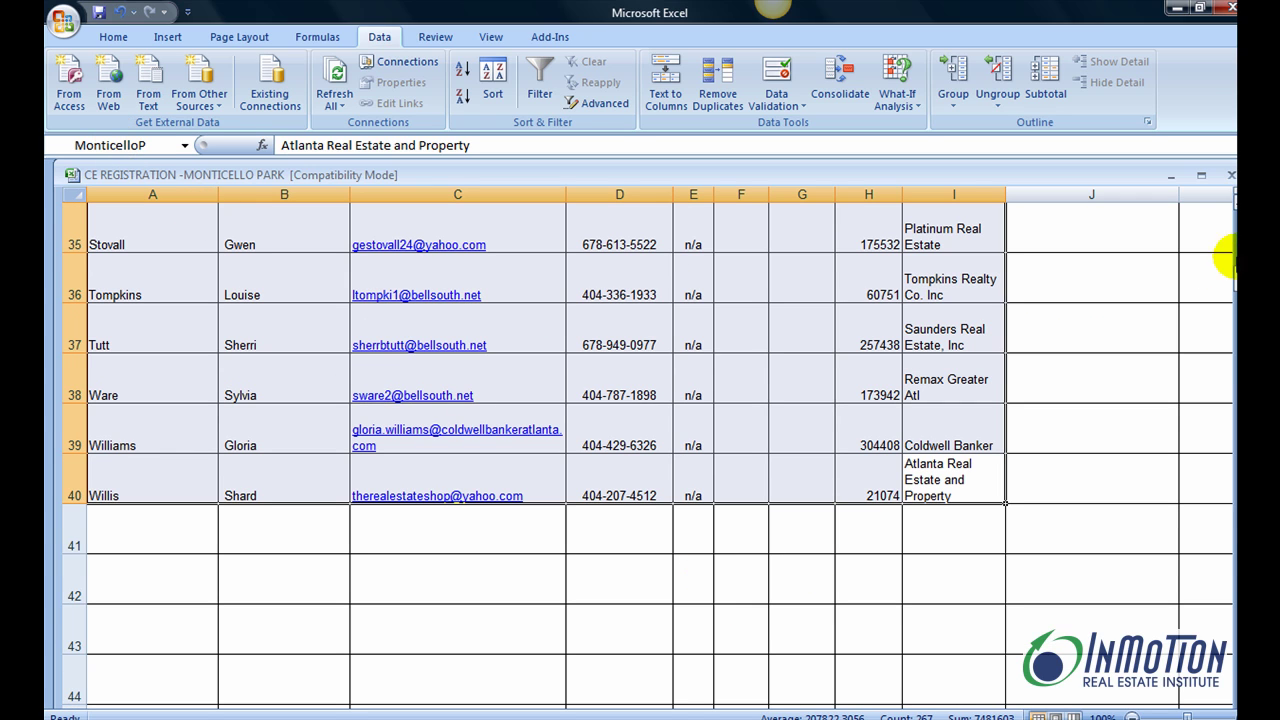
scroll(650, 450, "up", 11)
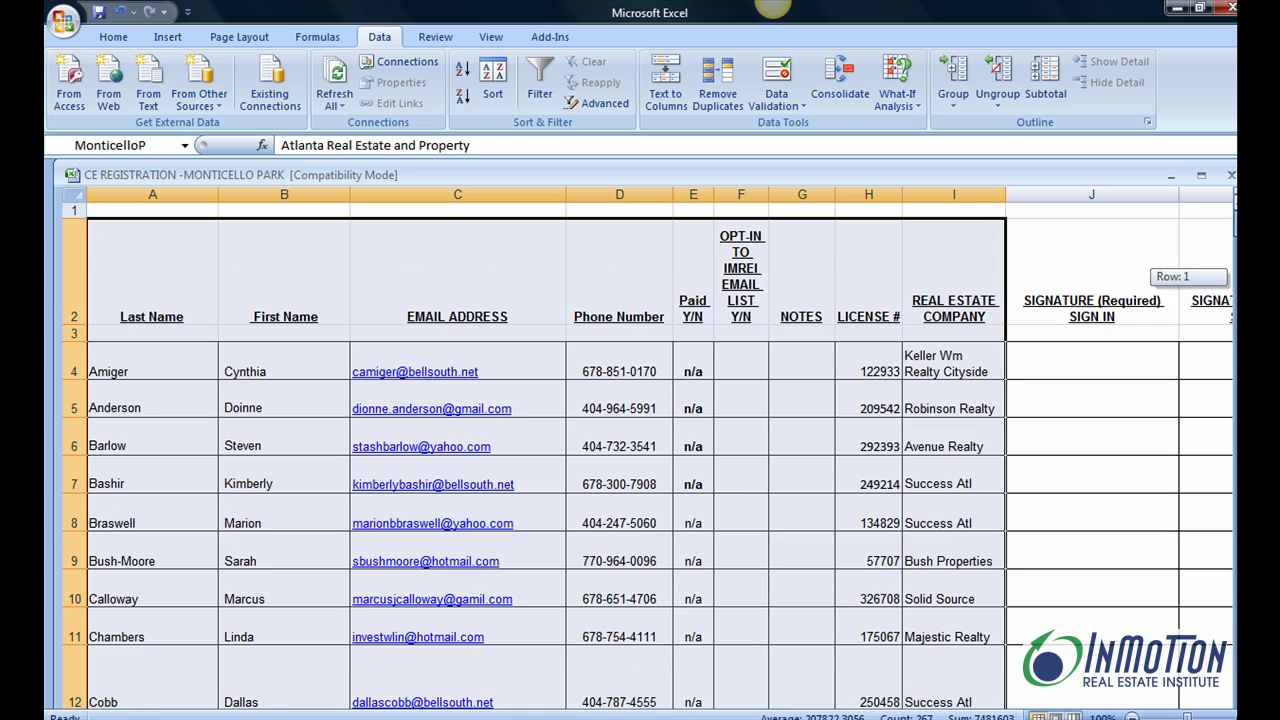
left_click(191, 285)
- Save the workbook to the Desktop as an Excel 97-2003 workbook named MONTICELLO PARK_FHA1
left_click(62, 20)
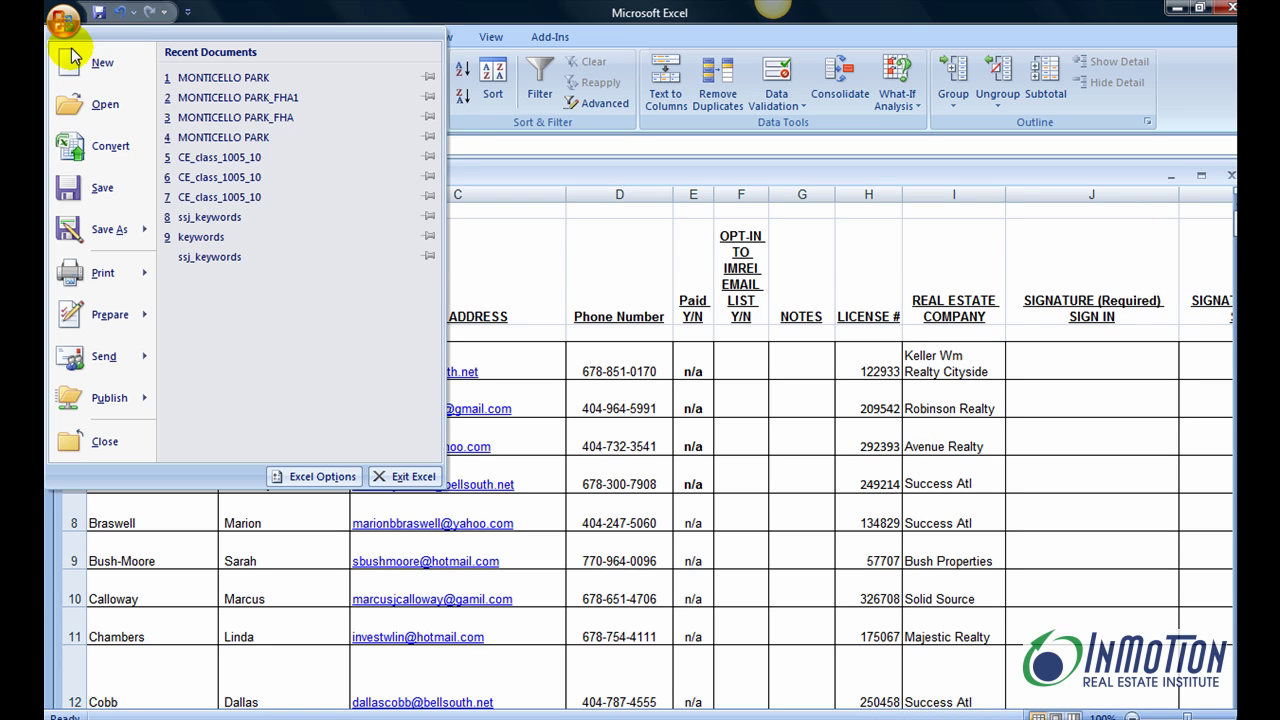
mouse_move(82, 224)
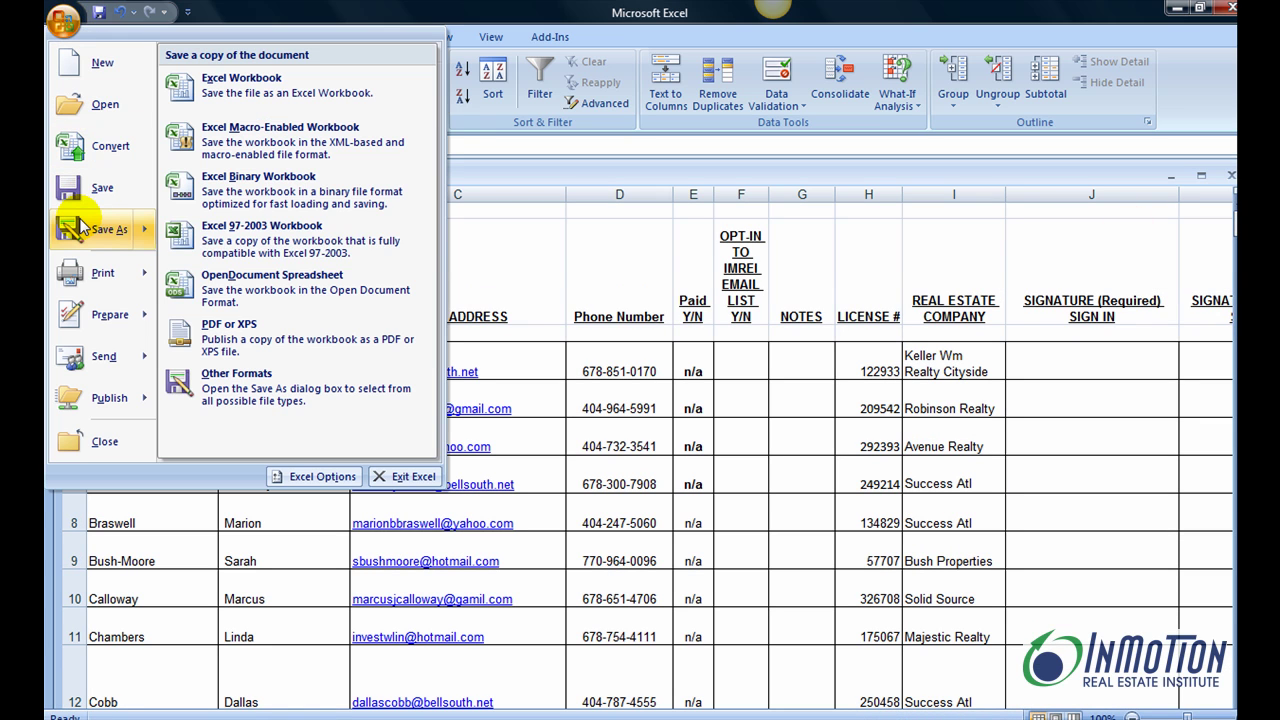
left_click(252, 245)
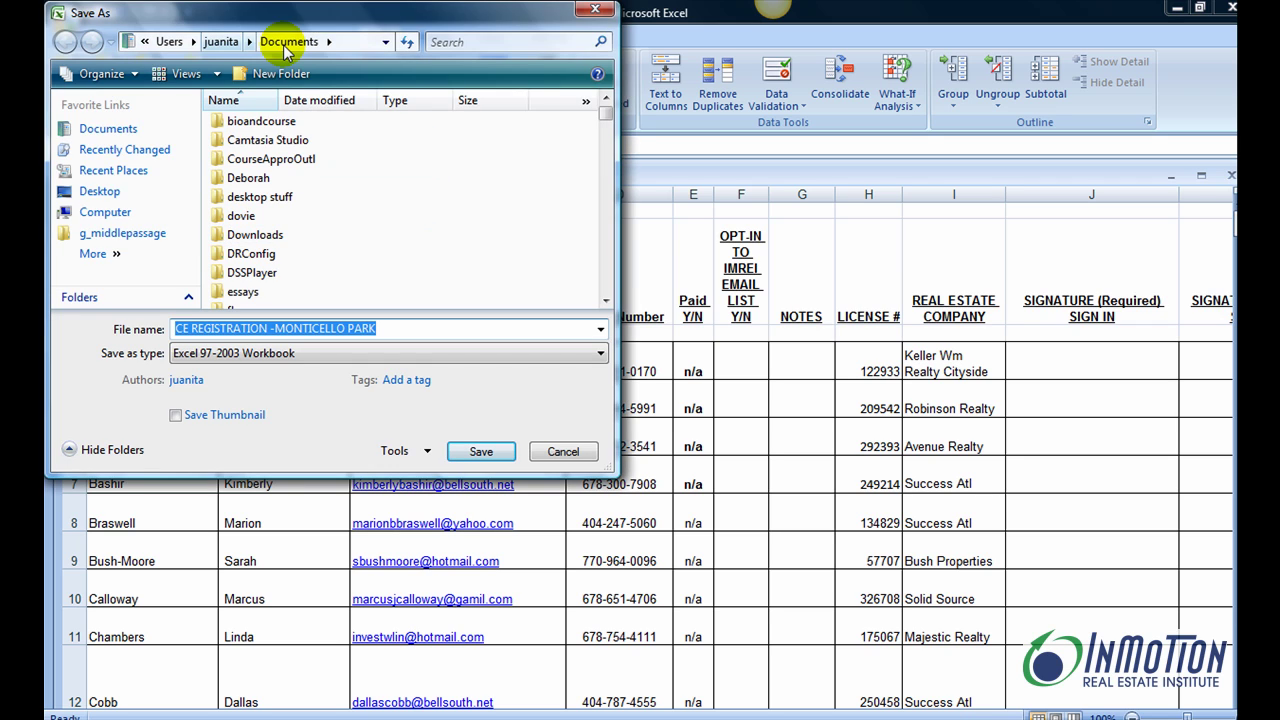
left_click(97, 192)
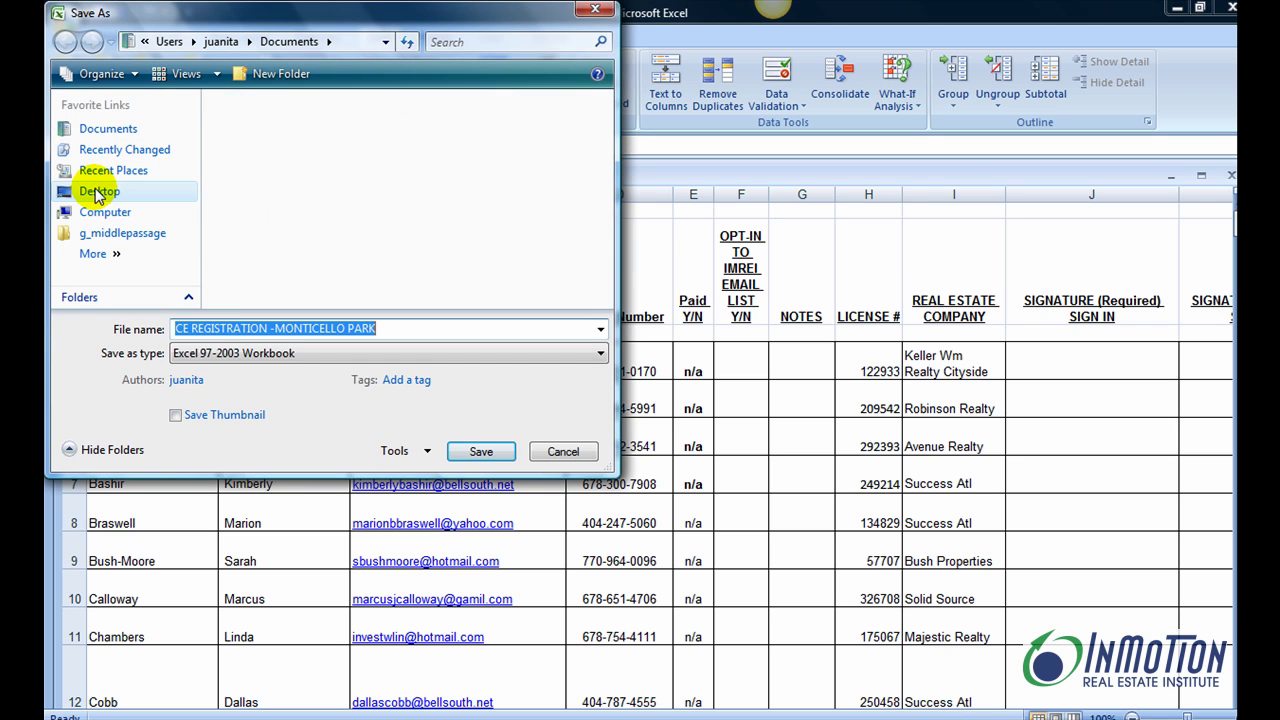
left_click(430, 328)
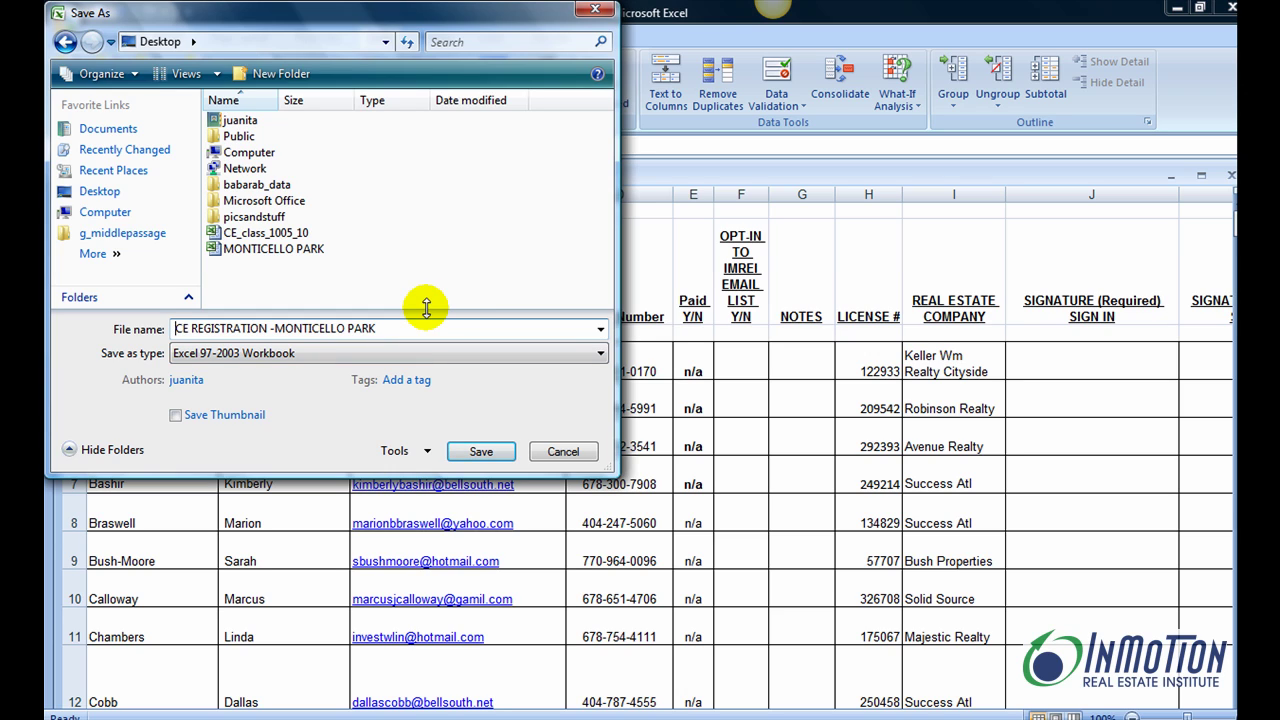
key("Delete")
key("Delete")
key("Delete")
key("Delete")
key("Delete")
key("Delete")
key("Delete")
key("Delete")
key("Delete")
key("Delete")
key("Delete")
key("Delete")
key("Delete")
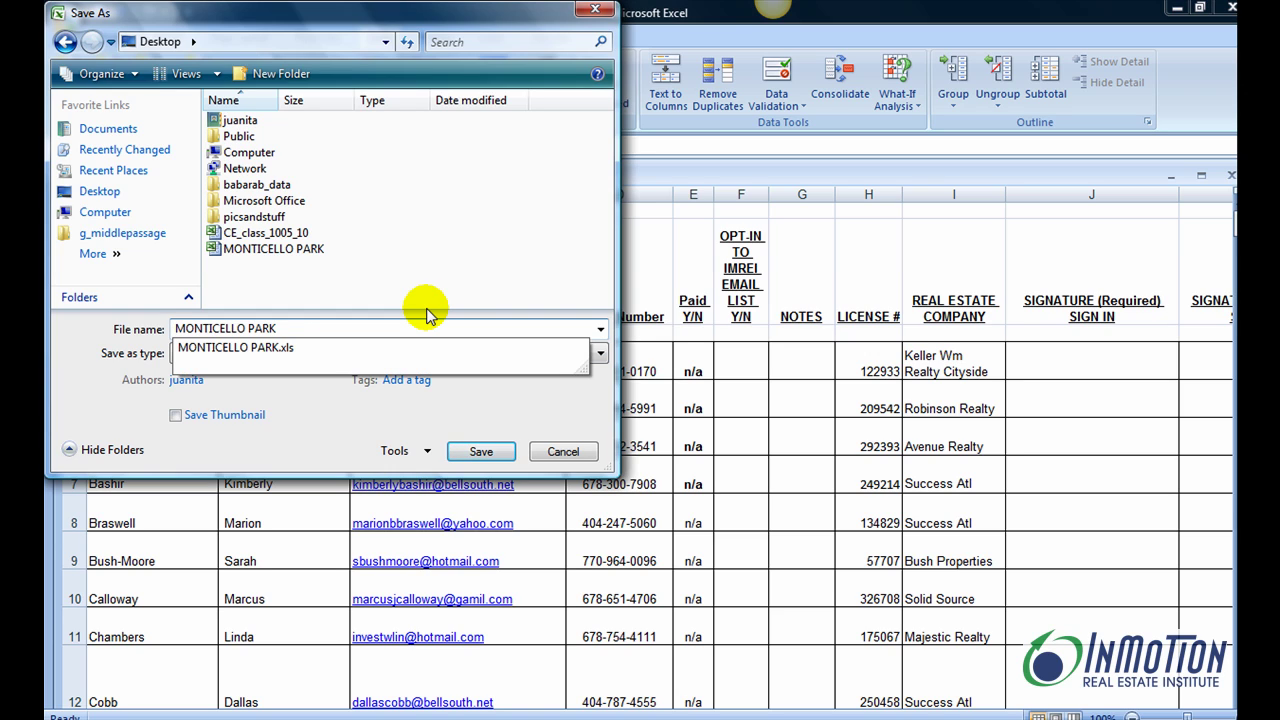
type("_FHA1")
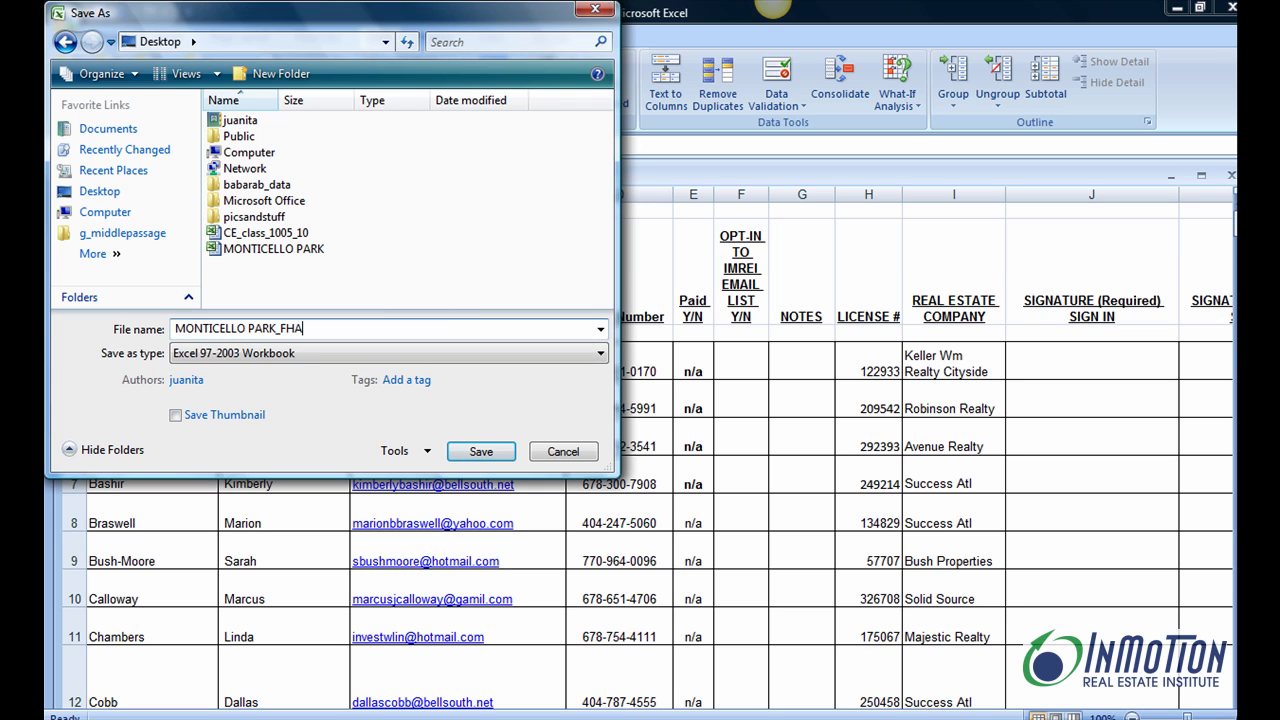
left_click(498, 453)
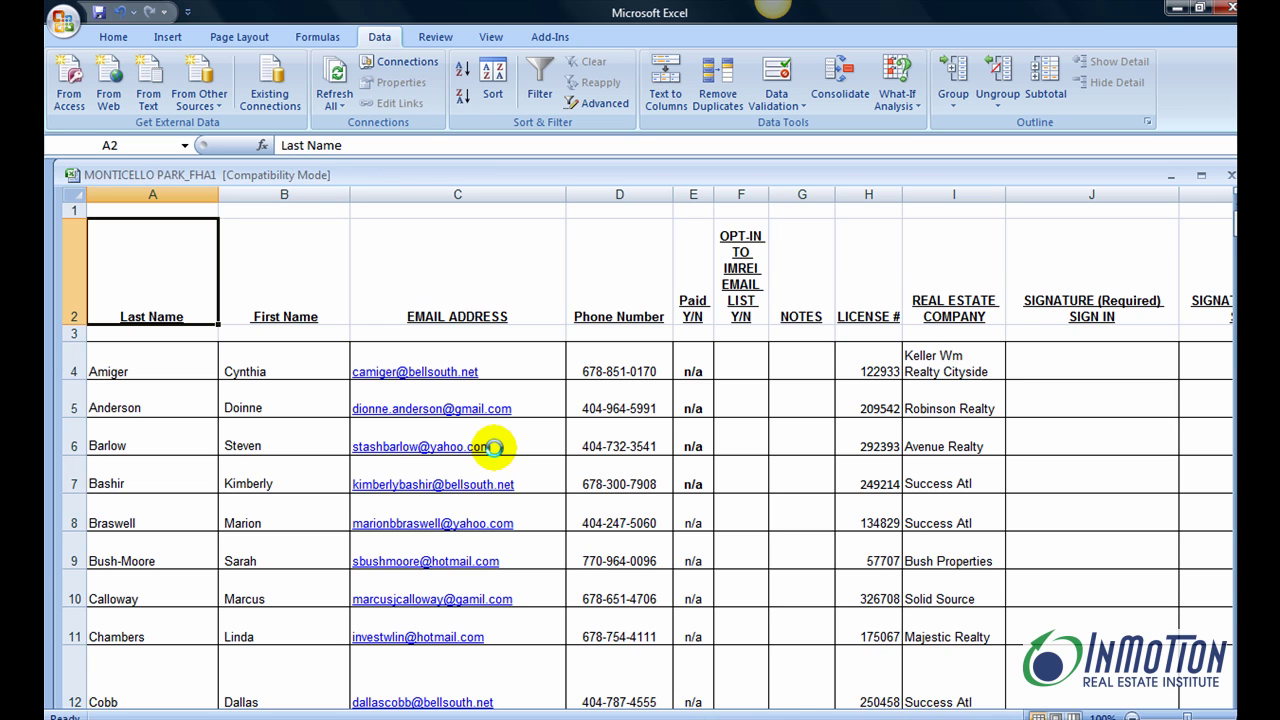
- Close Excel and, in Outlook's Monticello Park_FHA contacts folder, start an import from another program or file with the Microsoft Excel 97-2003 type
left_click(1225, 12)
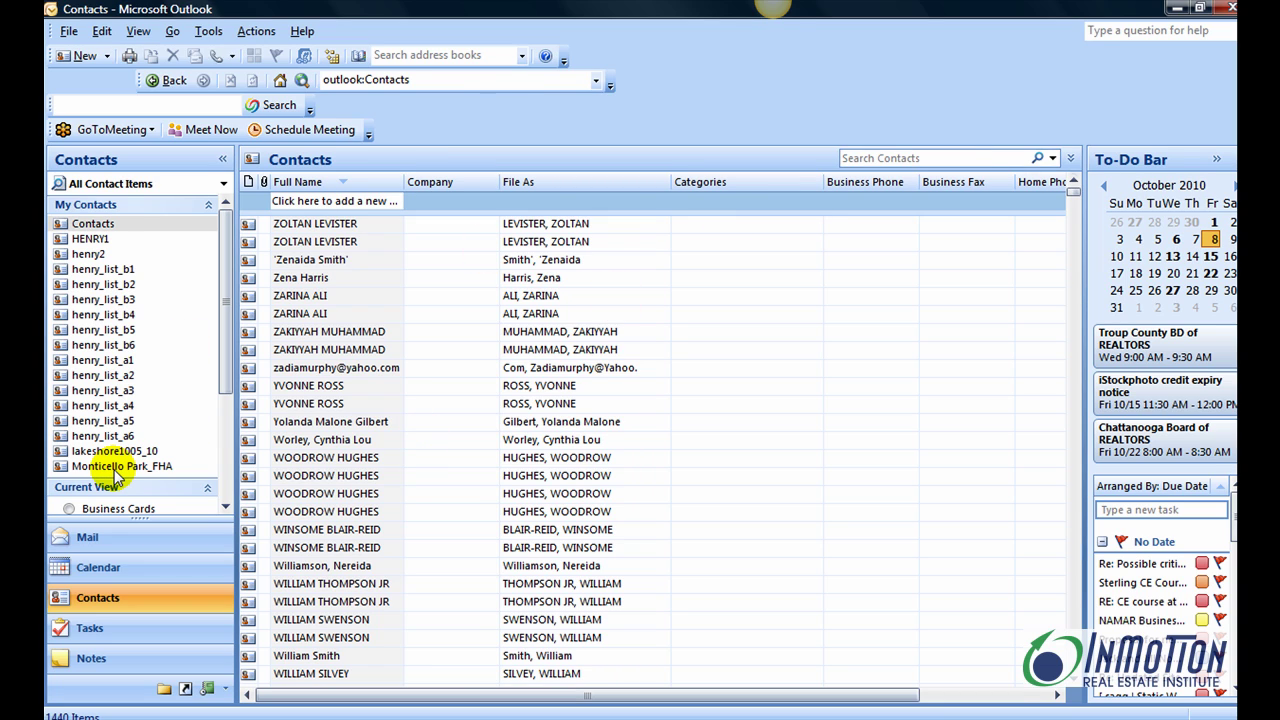
left_click(117, 467)
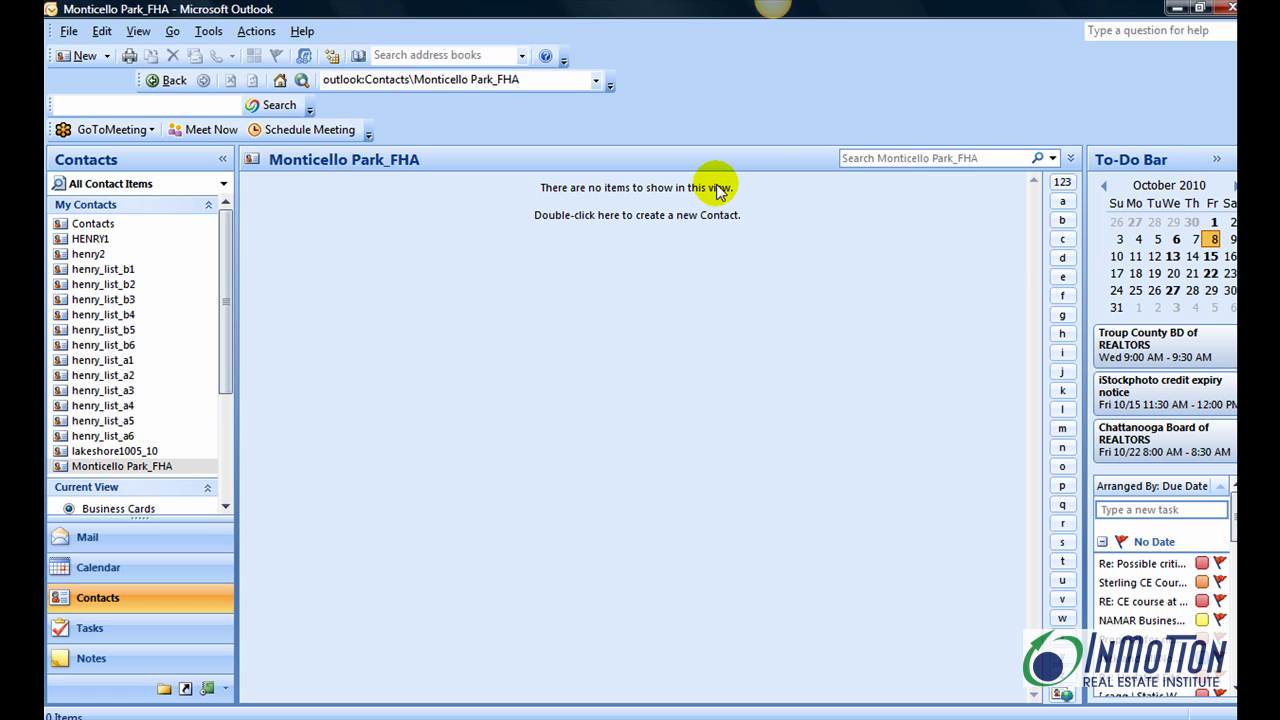
left_click(69, 32)
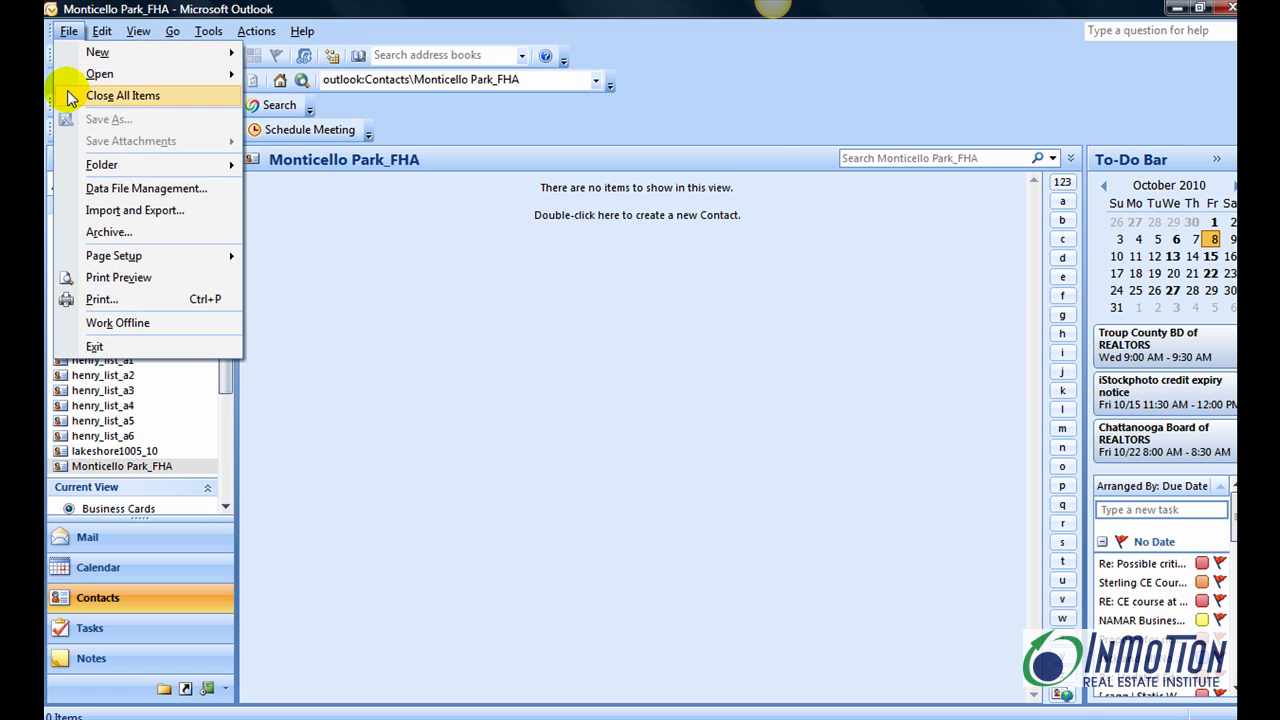
left_click(120, 210)
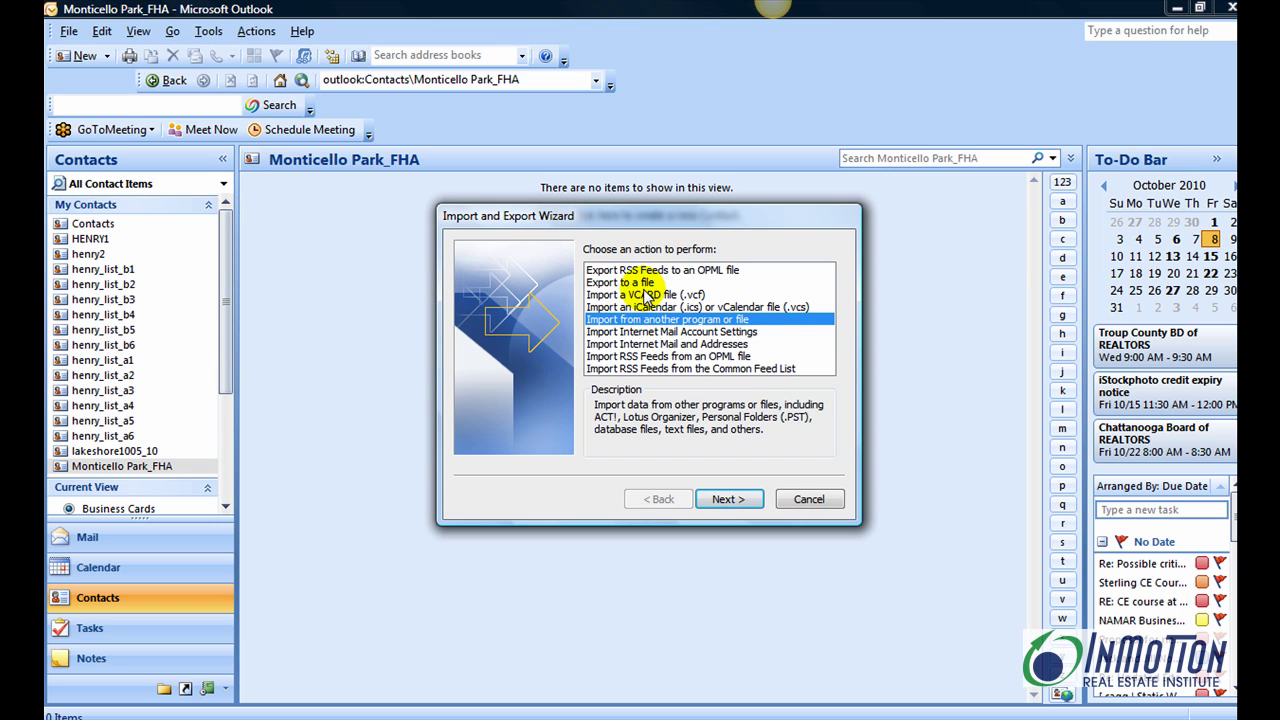
left_click(727, 500)
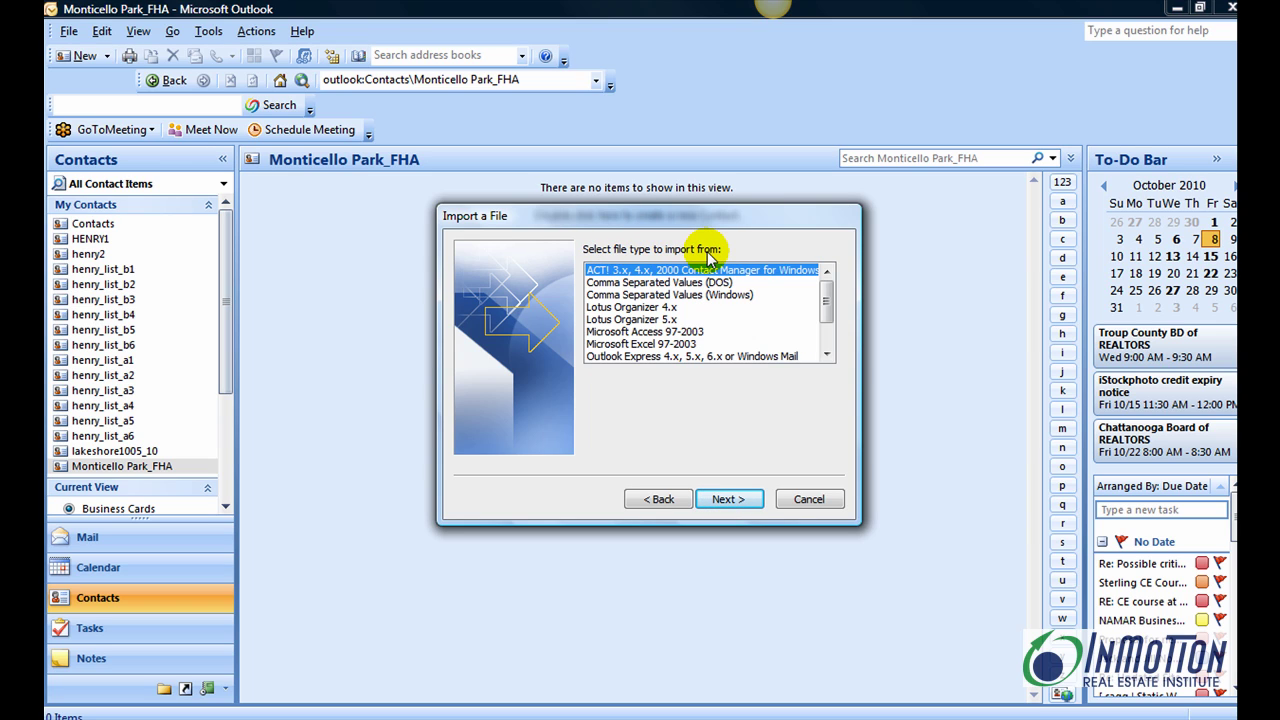
left_click(663, 345)
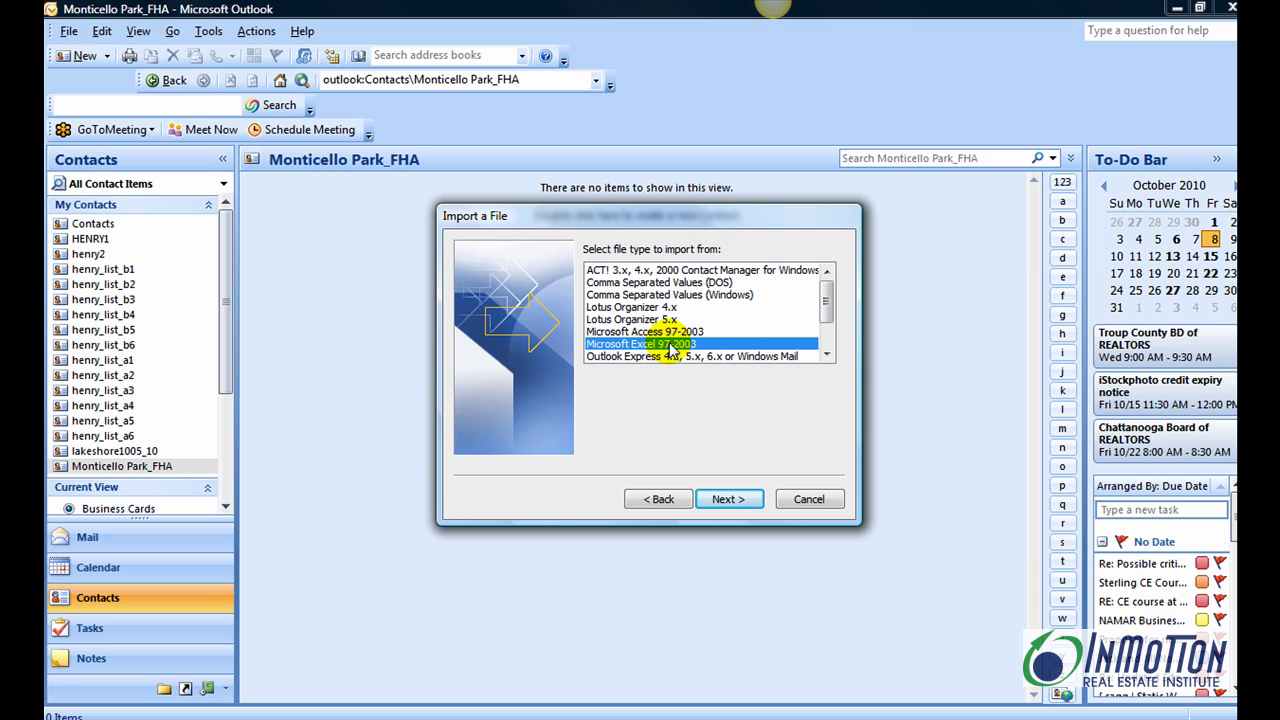
left_click(724, 500)
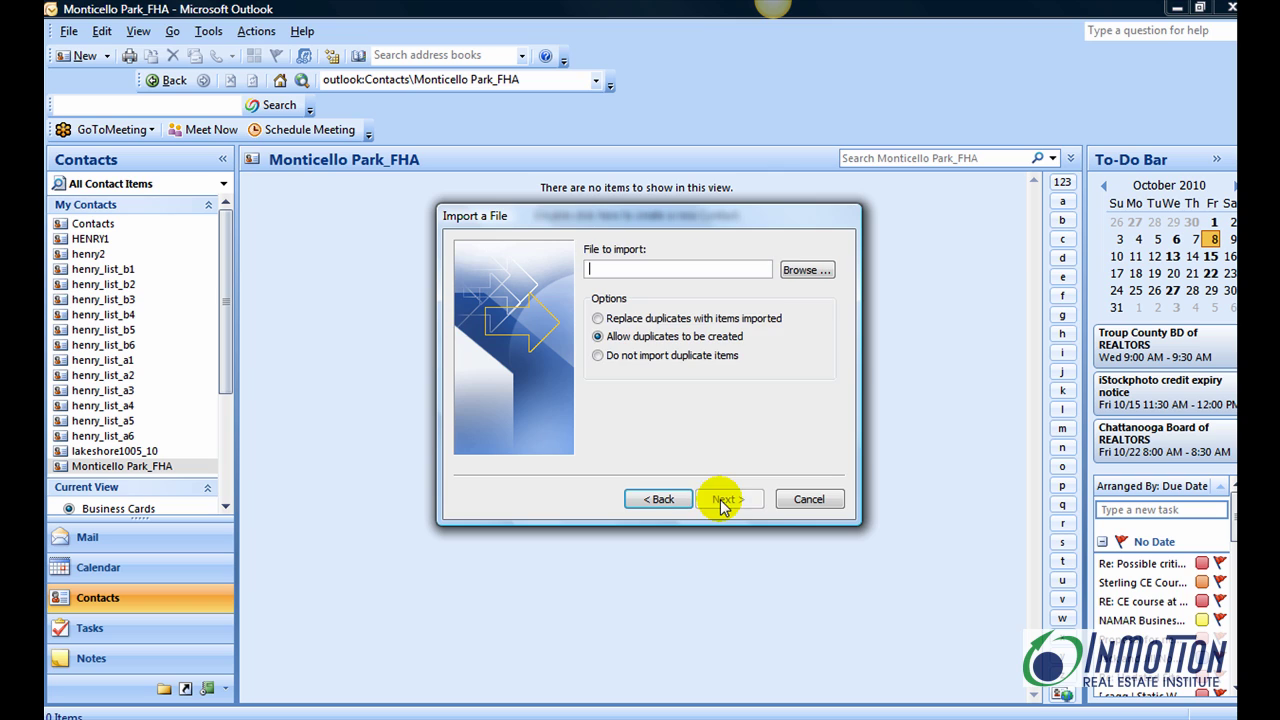
- Choose MONTICELLO PARK_FHA1 on the Desktop as the file to import, without importing duplicate items
left_click(808, 272)
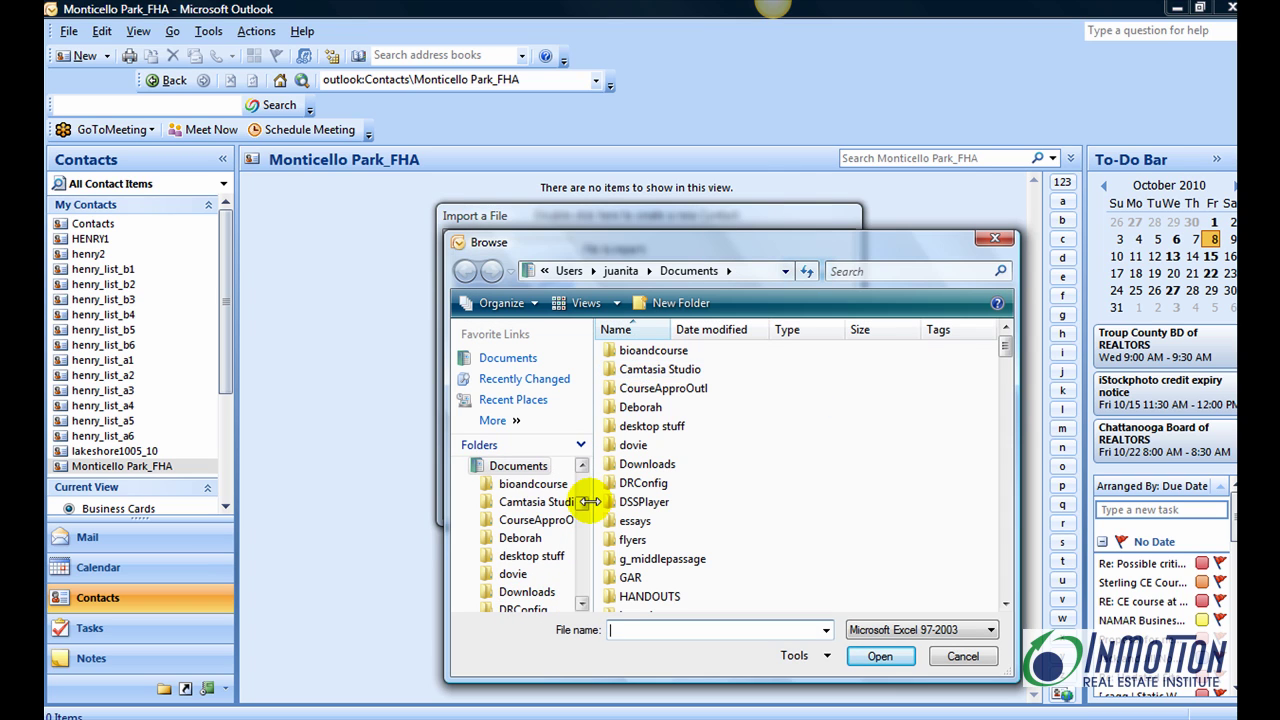
left_click(581, 467)
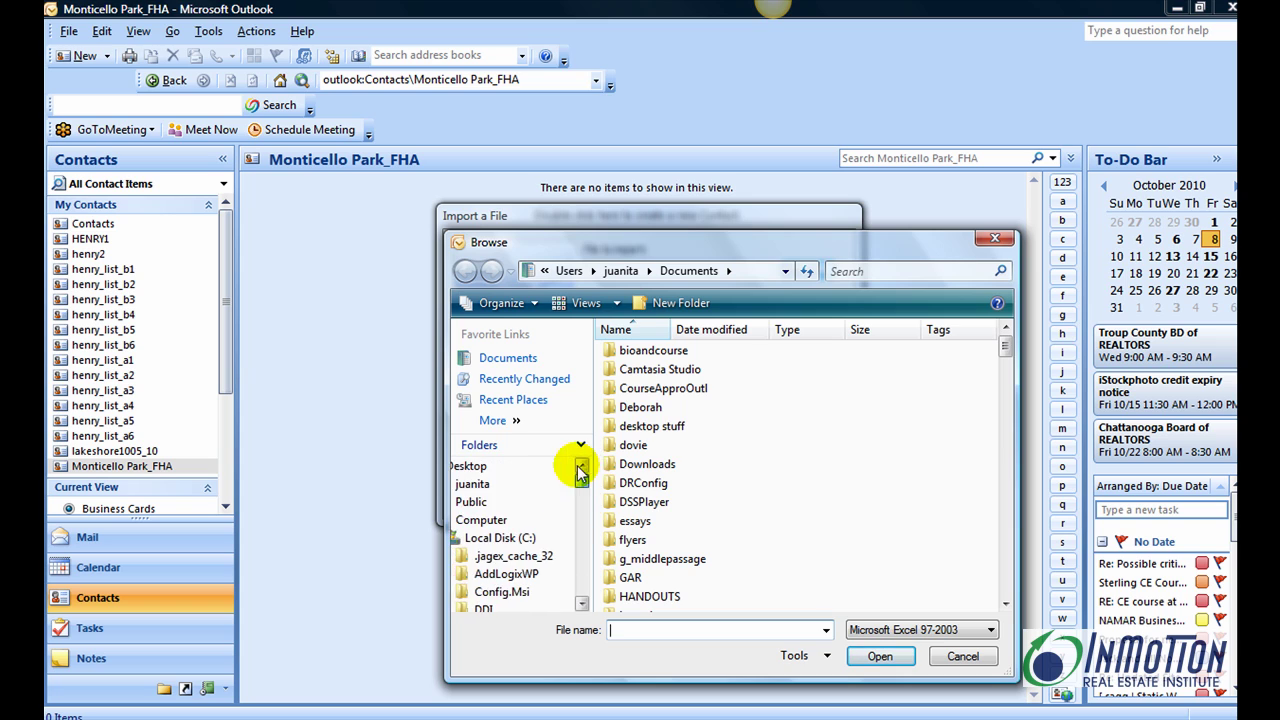
left_click(500, 466)
left_click(690, 496)
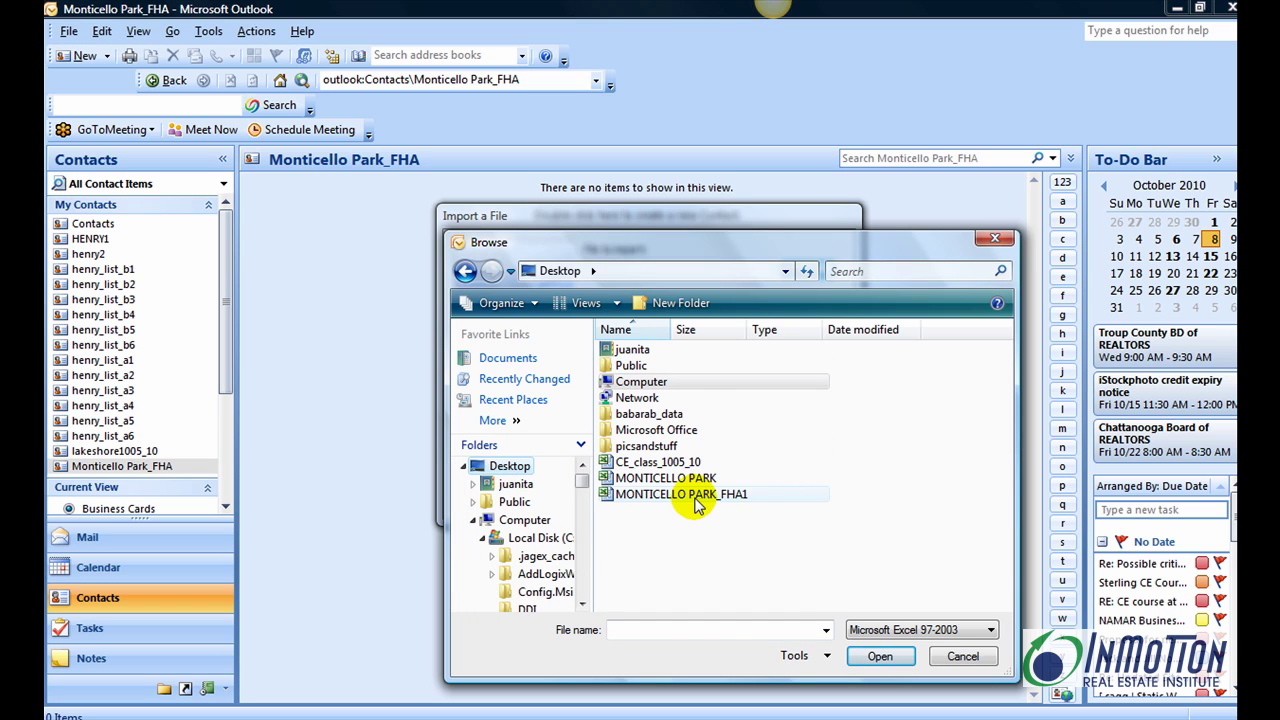
left_click(880, 657)
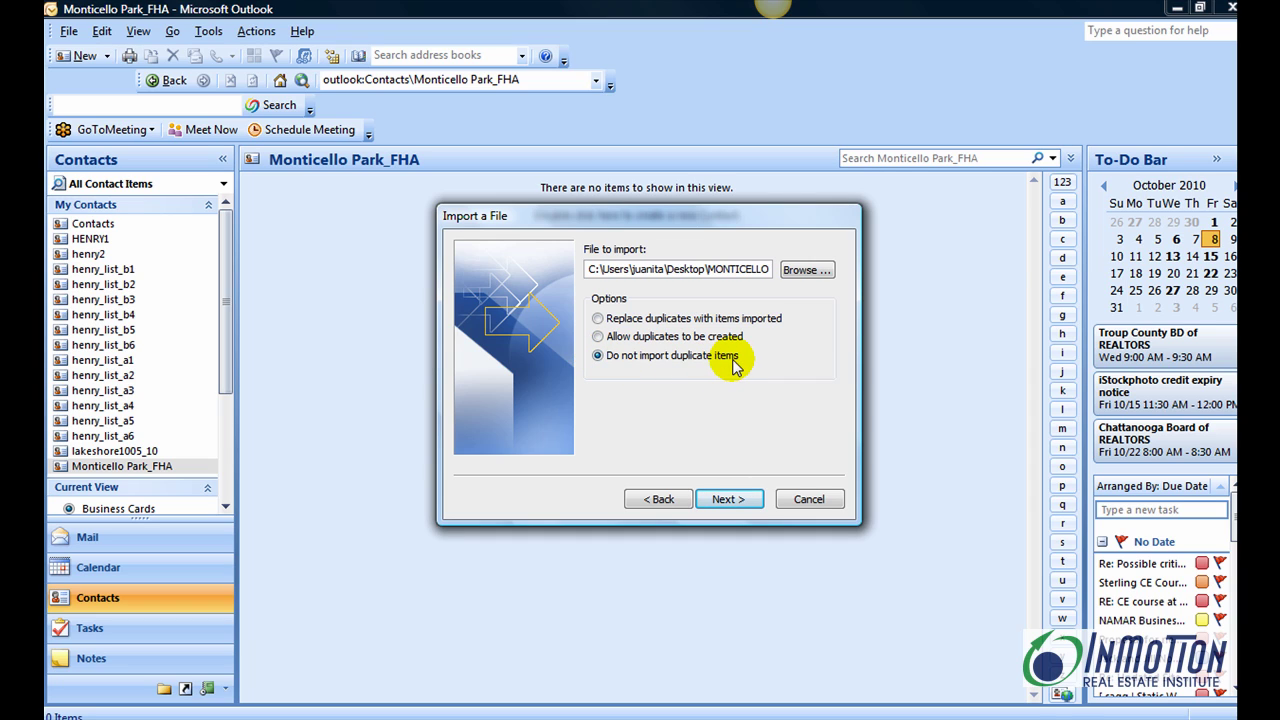
- Keep Monticello Park_FHA as the destination folder for the import
left_click(724, 506)
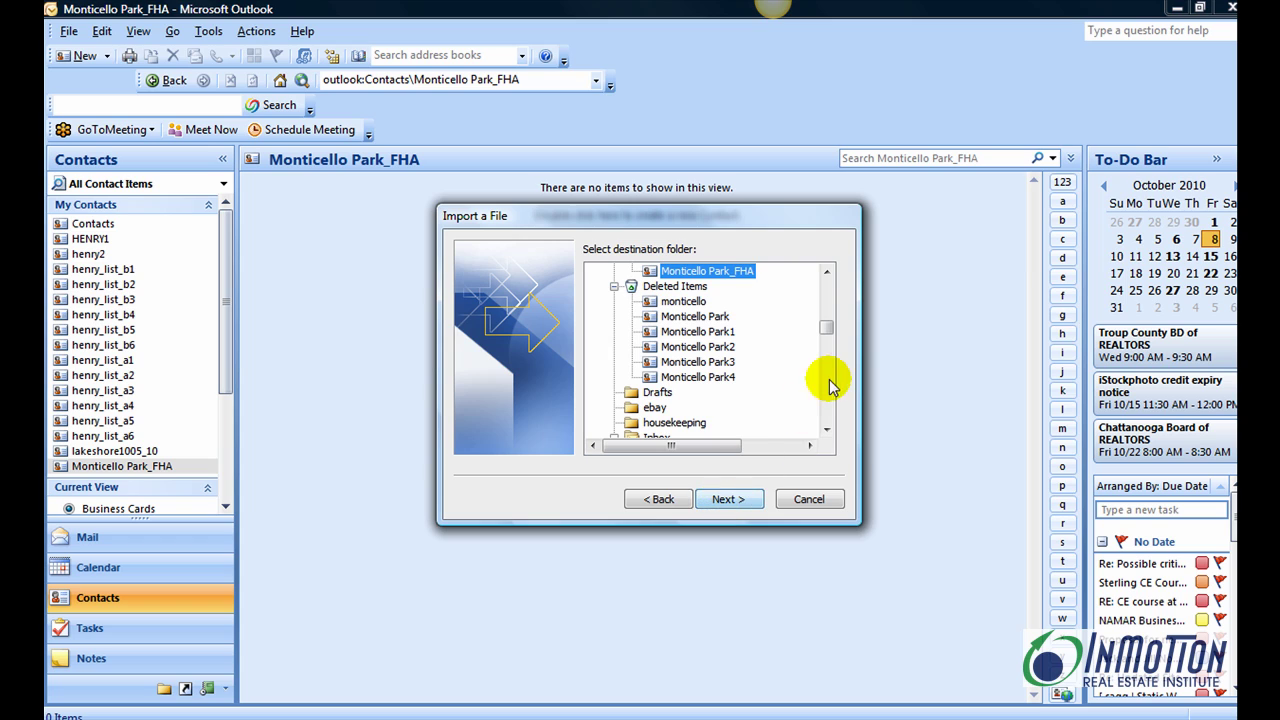
left_click(827, 272)
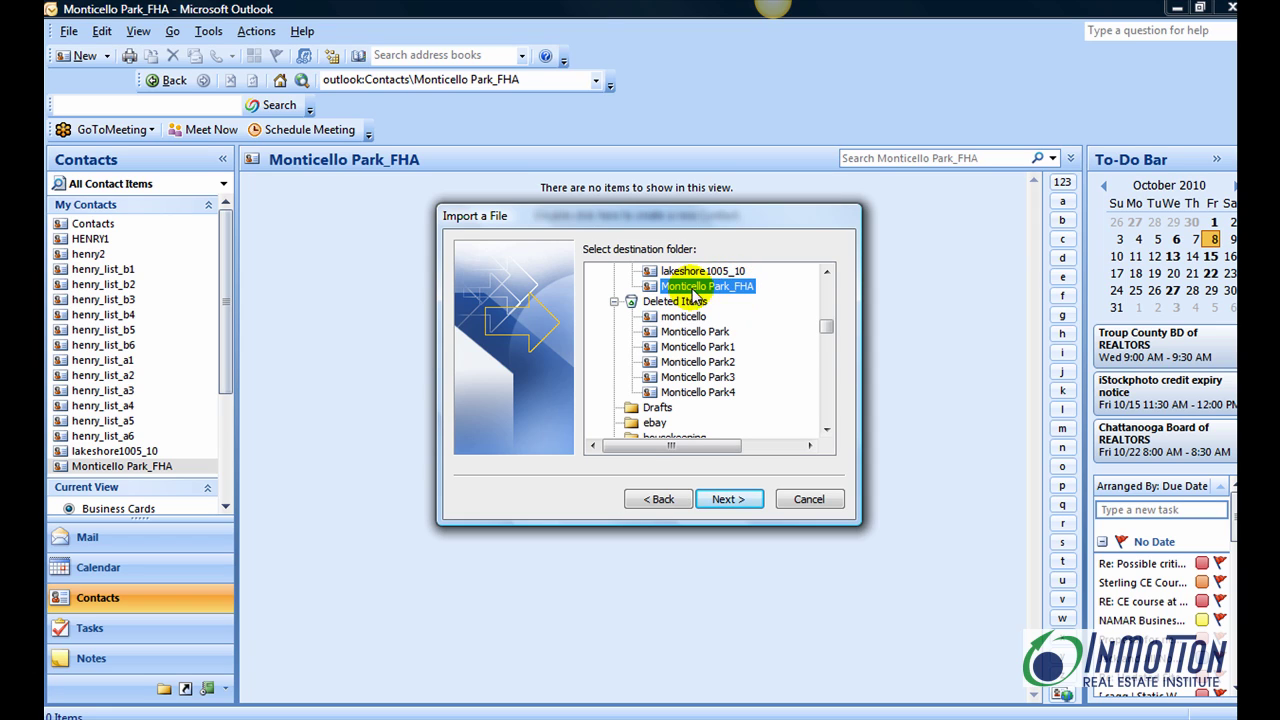
left_click(720, 500)
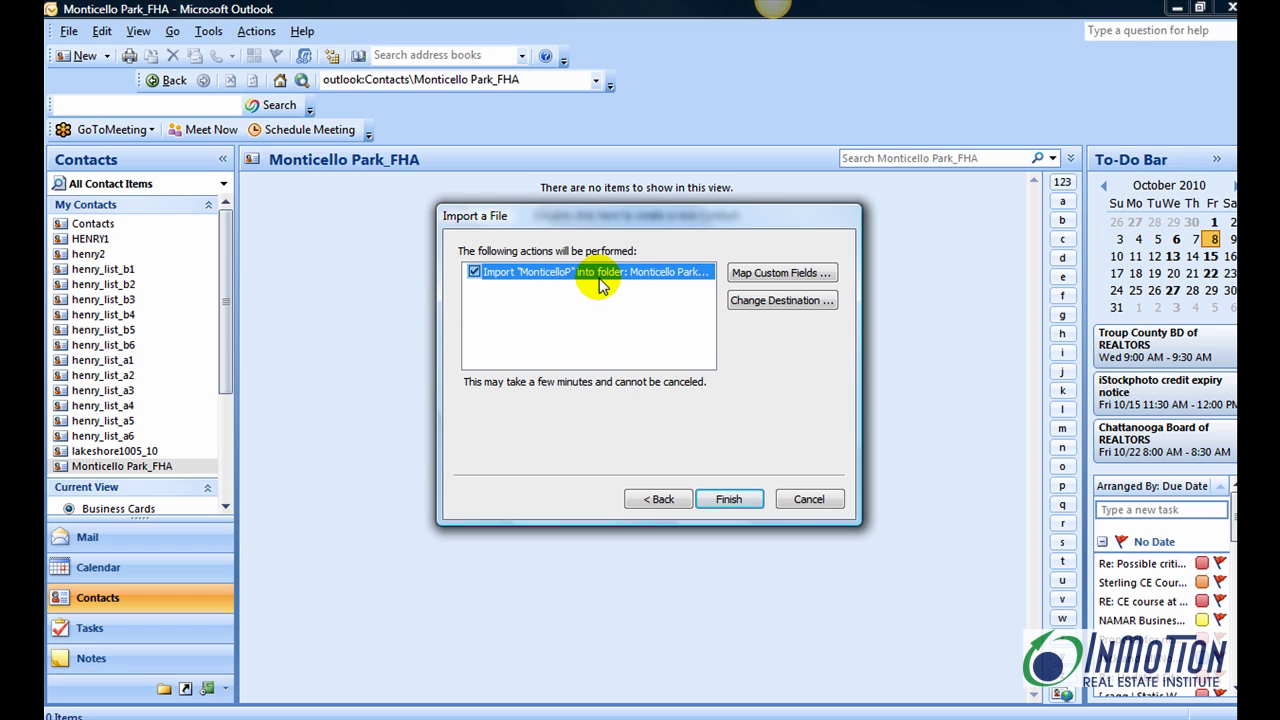
- In the custom field mapping, map the Last Name and First Name columns to Outlook's matching Name fields
left_click(757, 273)
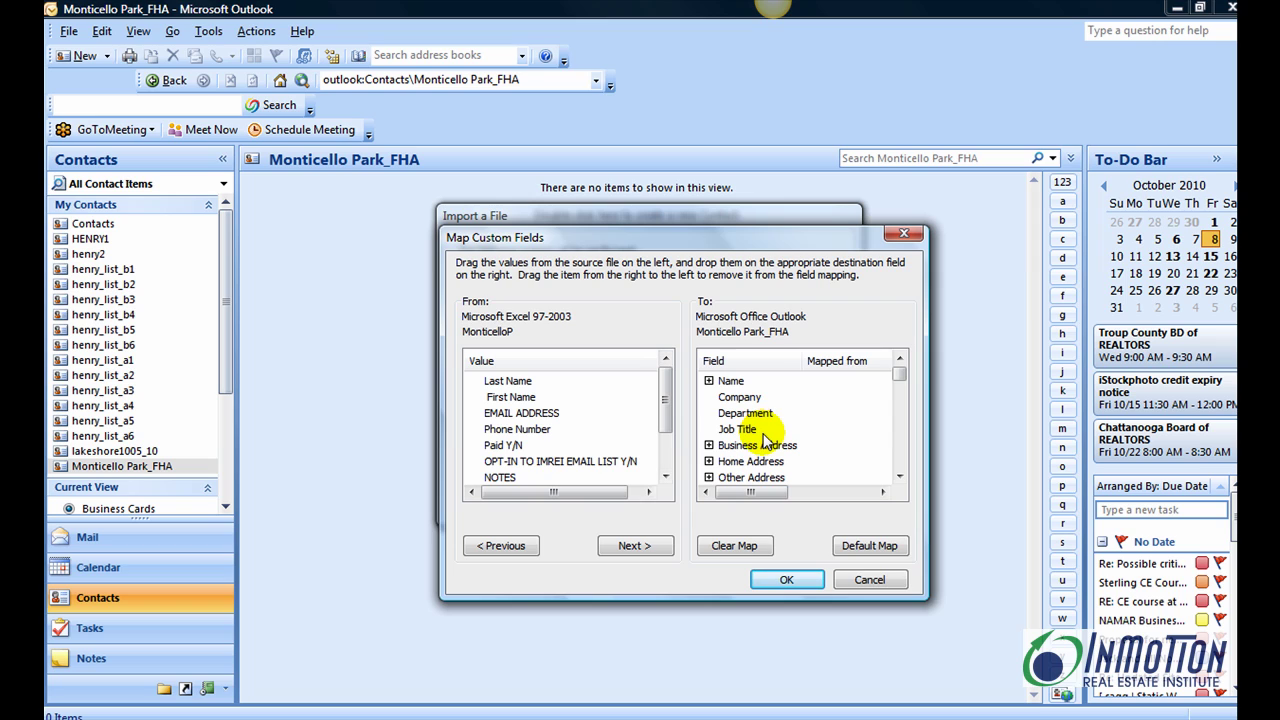
left_click(709, 381)
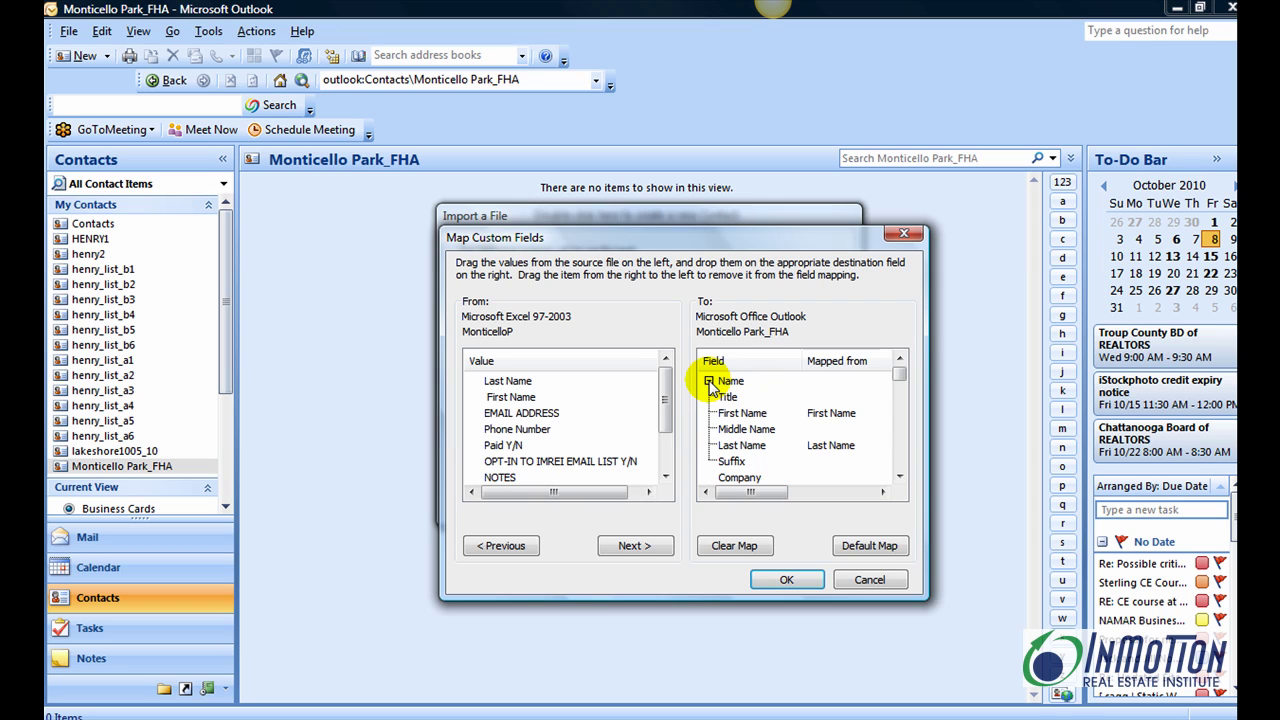
left_click(512, 382)
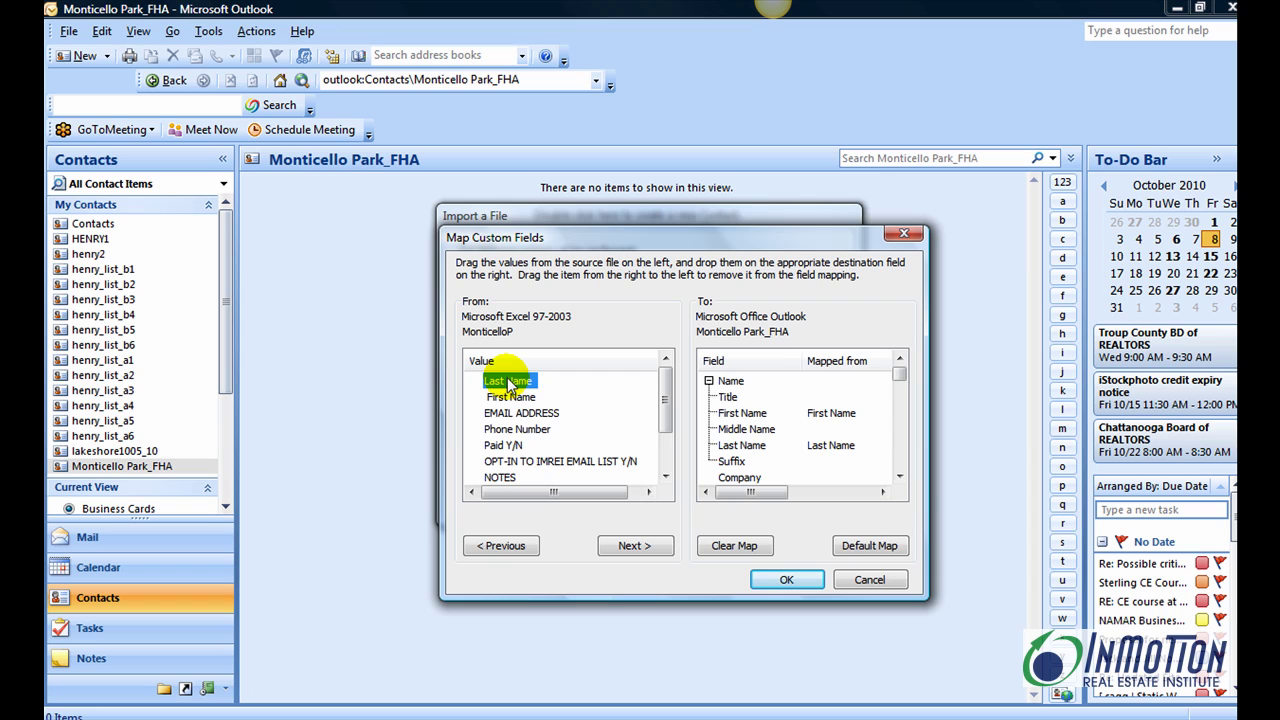
left_click_drag(510, 386, 756, 450)
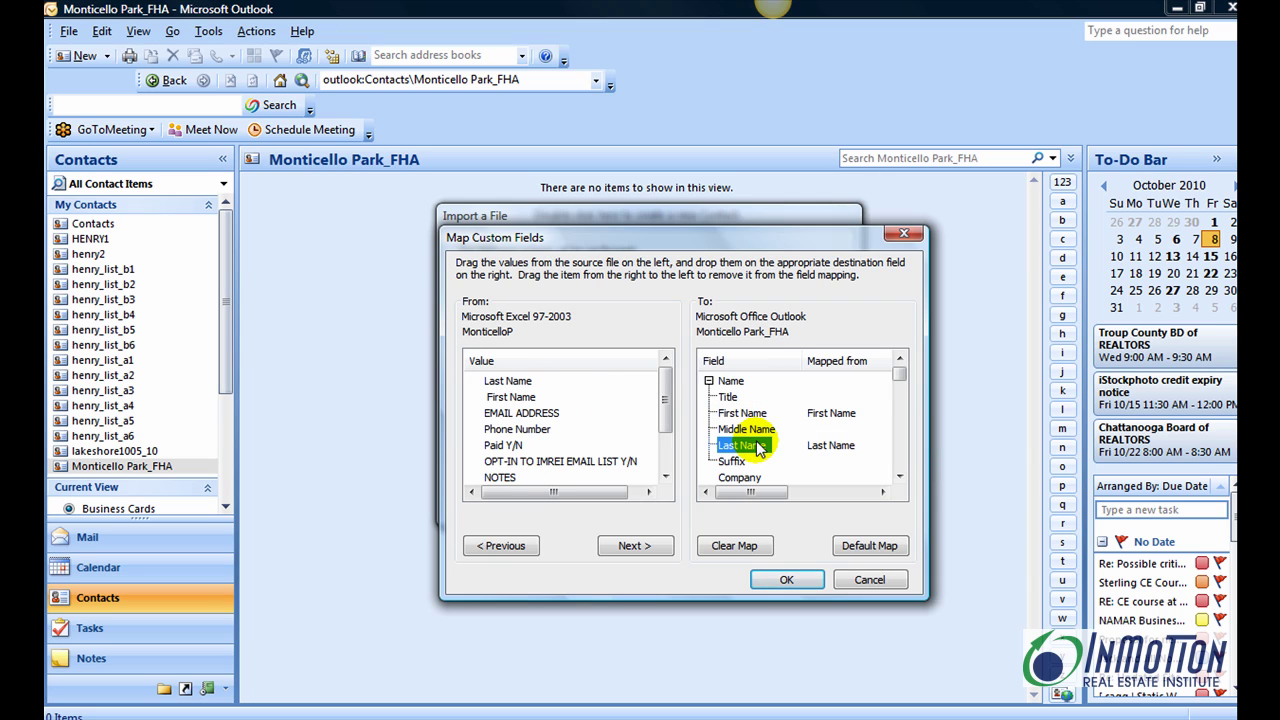
left_click(514, 398)
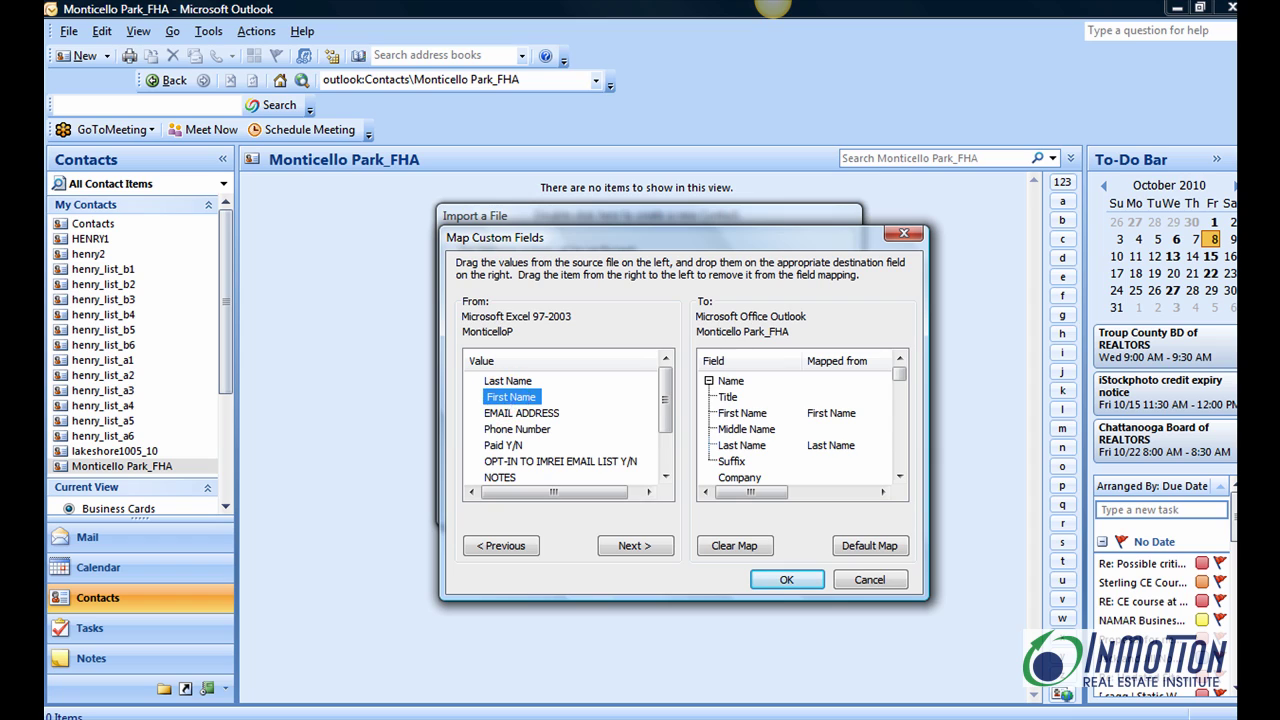
left_click_drag(517, 402, 757, 415)
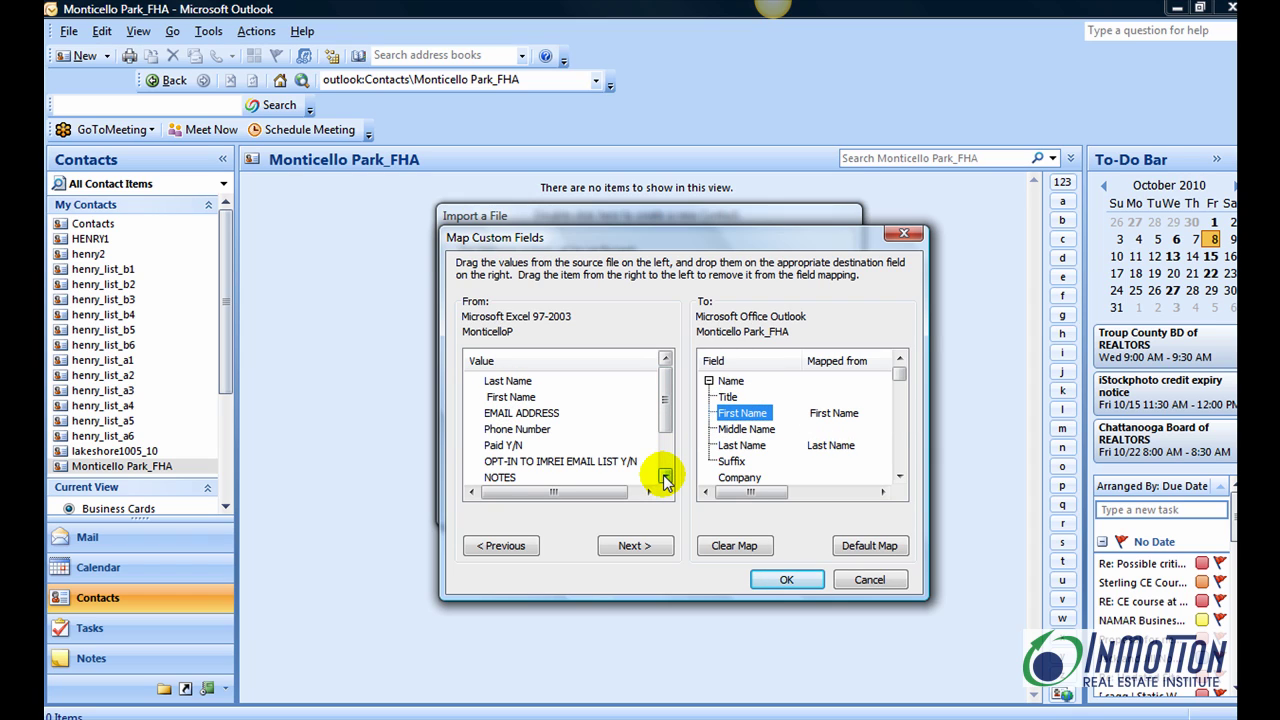
- Map the REAL ESTATE COMPANY column to the Outlook Company field
left_click(899, 476)
left_click(899, 476)
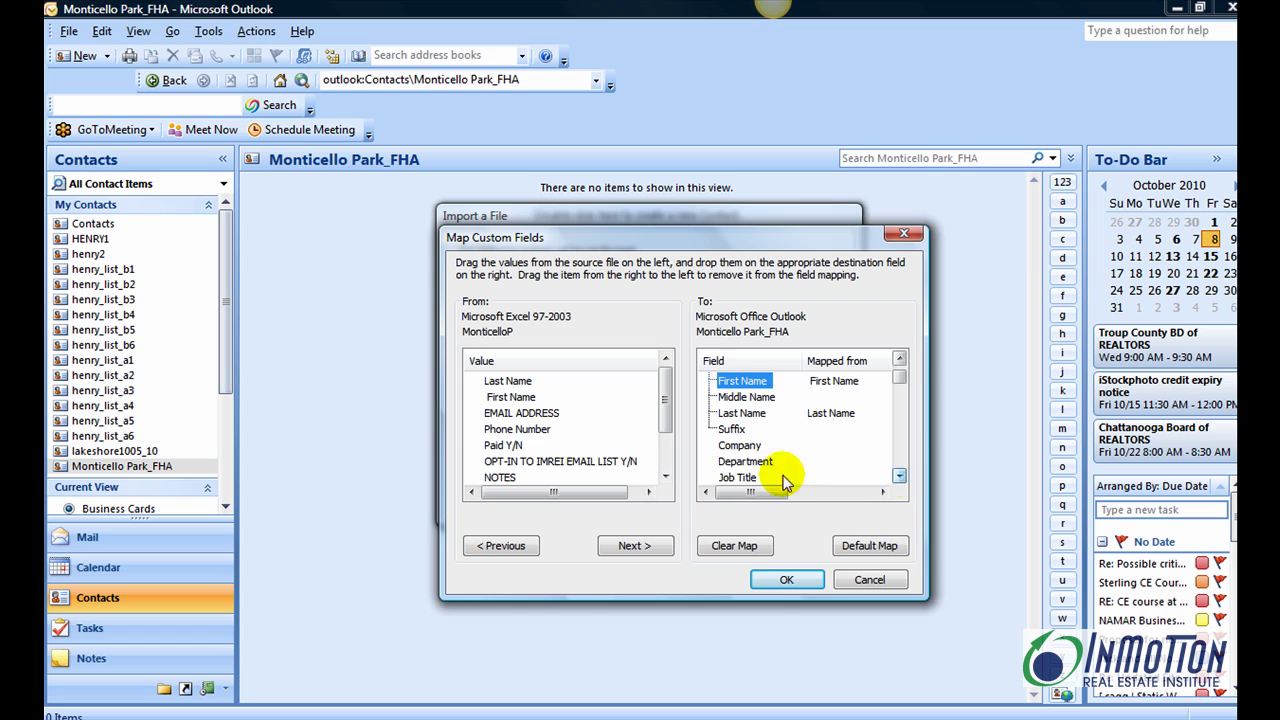
left_click(665, 476)
left_click(665, 476)
left_click(665, 476)
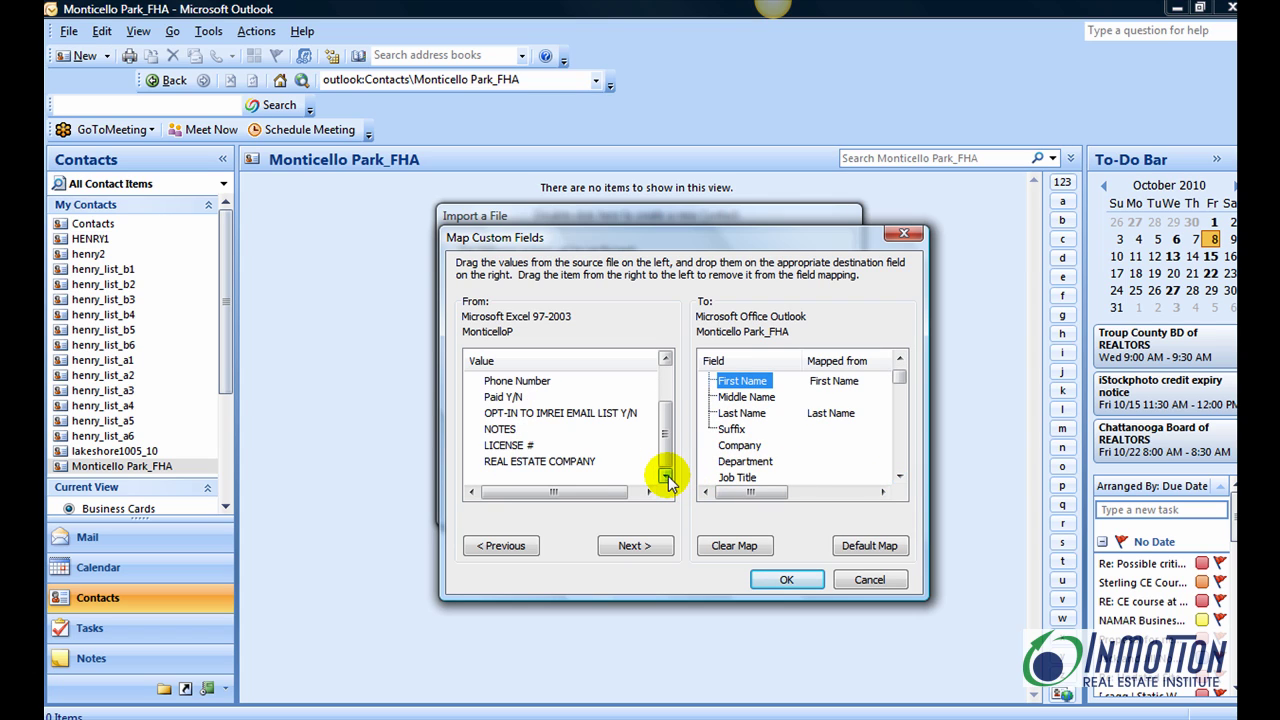
left_click_drag(497, 466, 760, 447)
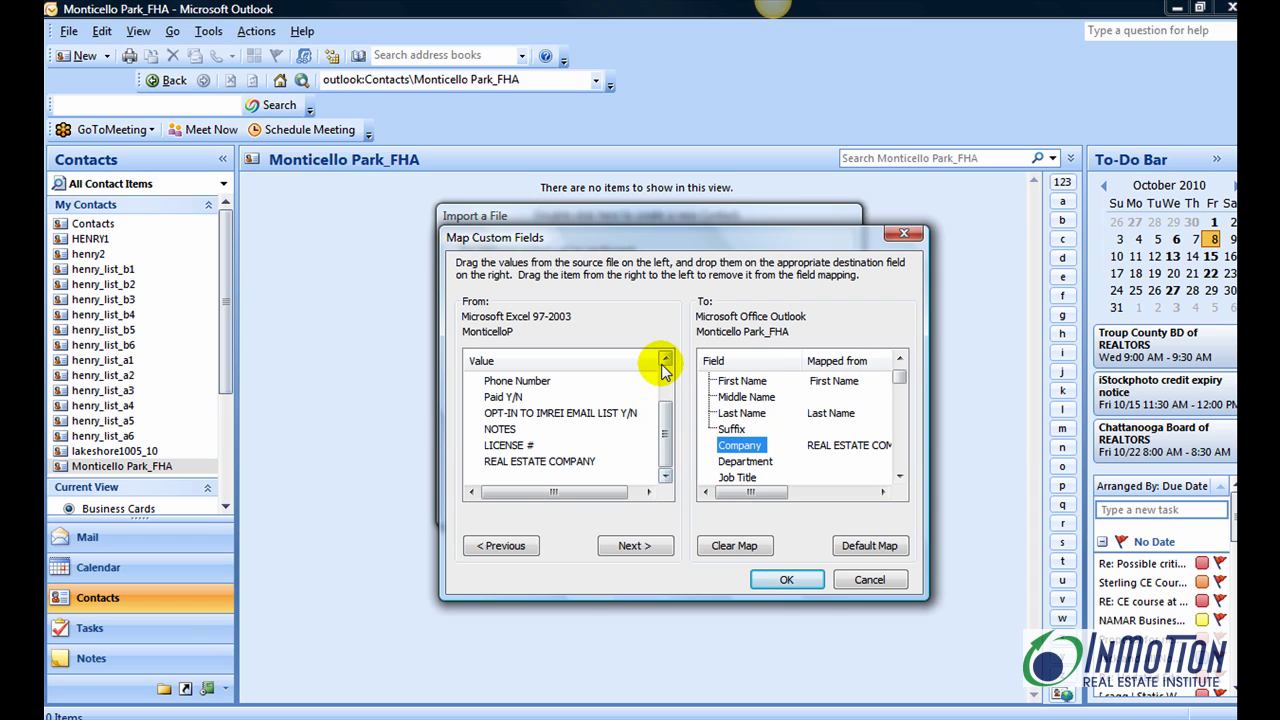
- Map the Phone Number column to the Outlook Mobile Phone field
left_click(665, 359)
left_click(665, 359)
left_click(665, 359)
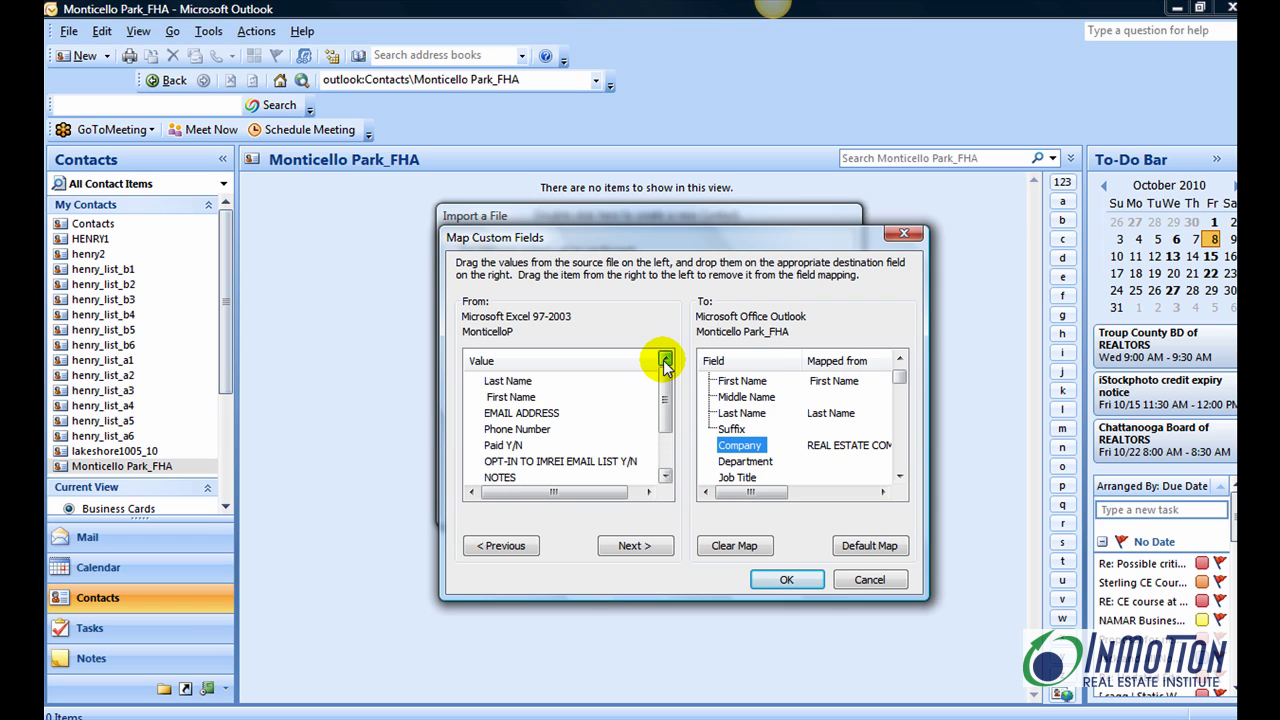
left_click(520, 430)
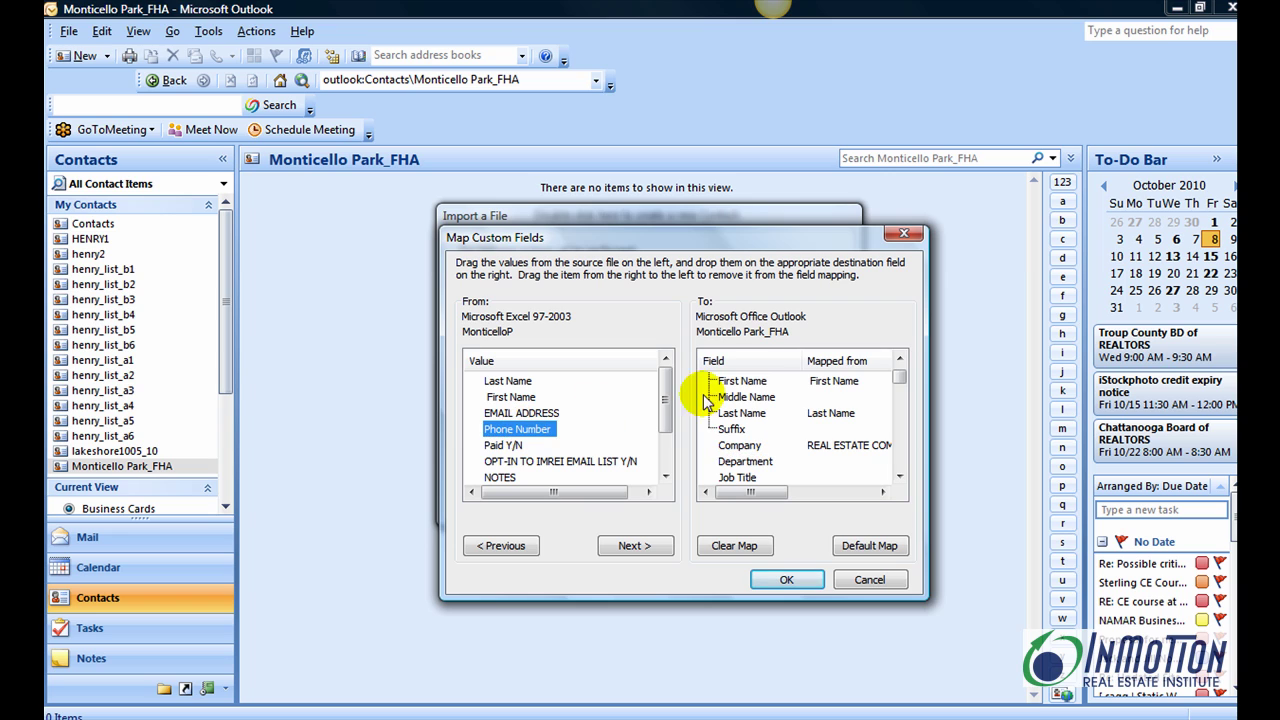
left_click(899, 477)
left_click(899, 477)
left_click(899, 477)
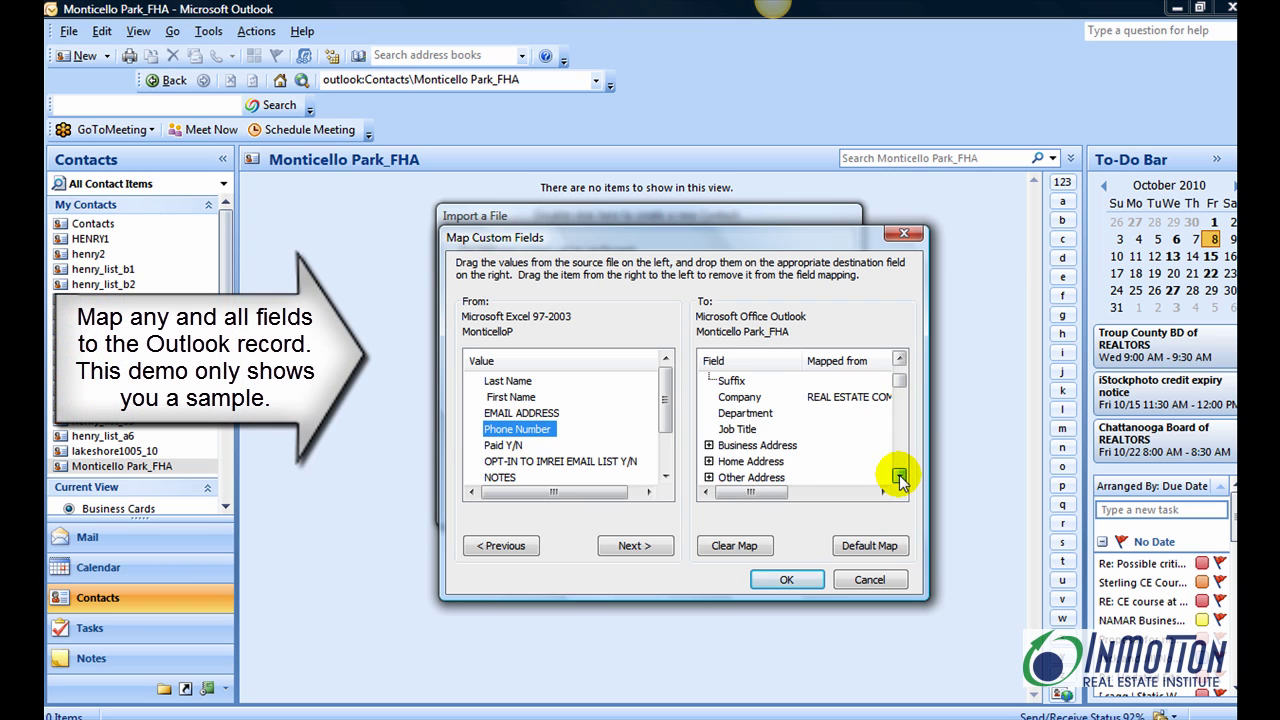
left_click(899, 477)
left_click(899, 477)
double_click(899, 477)
double_click(899, 477)
left_click(899, 477)
left_click(899, 477)
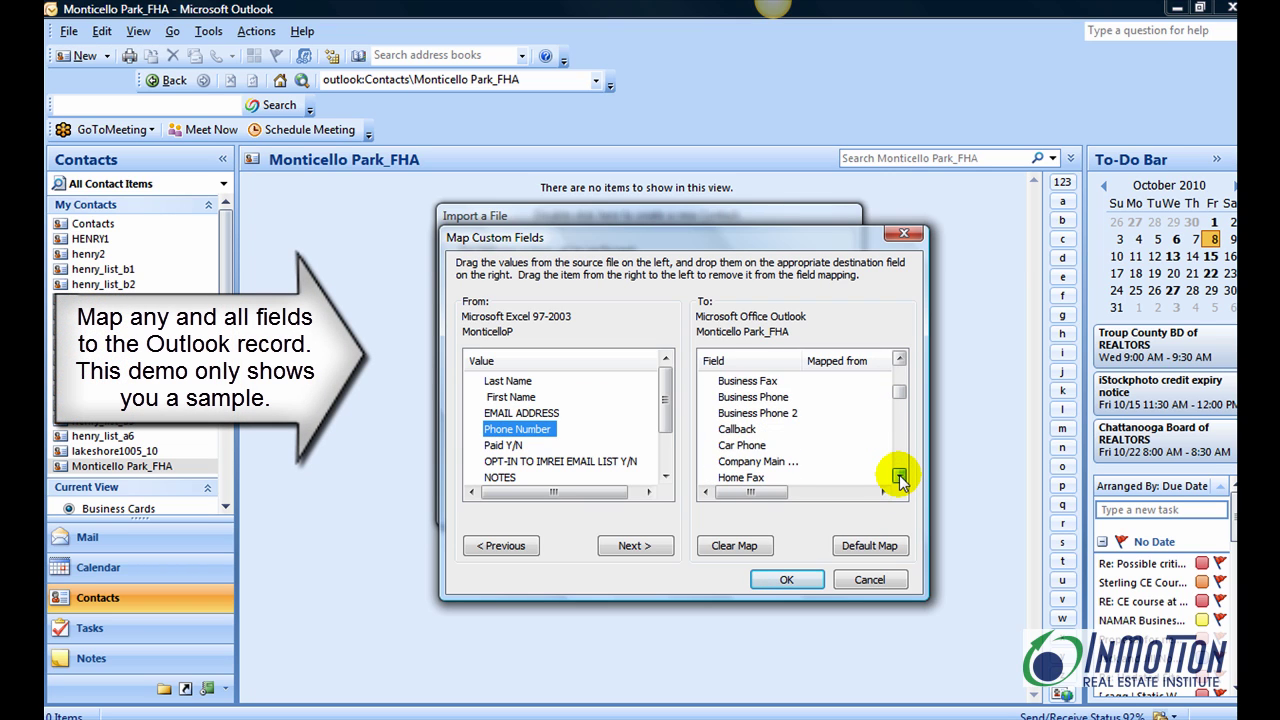
double_click(899, 477)
left_click(899, 477)
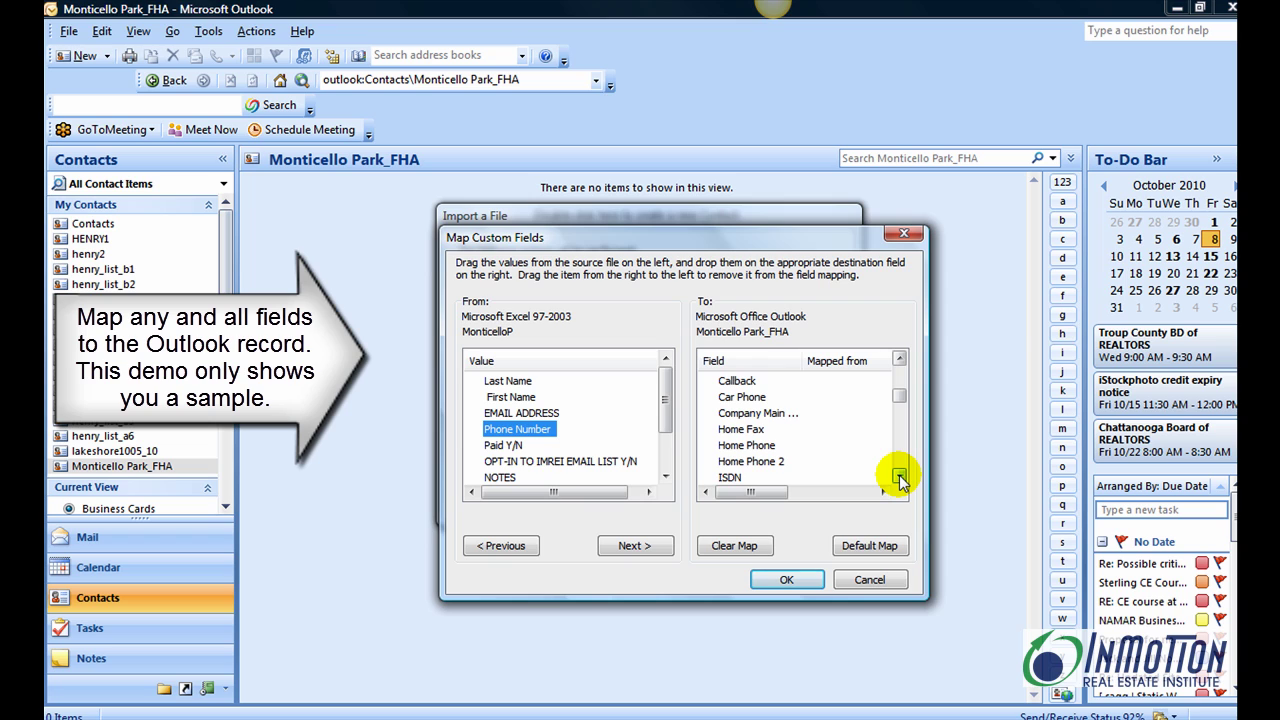
left_click(899, 477)
left_click(899, 477)
left_click(899, 477)
left_click(899, 477)
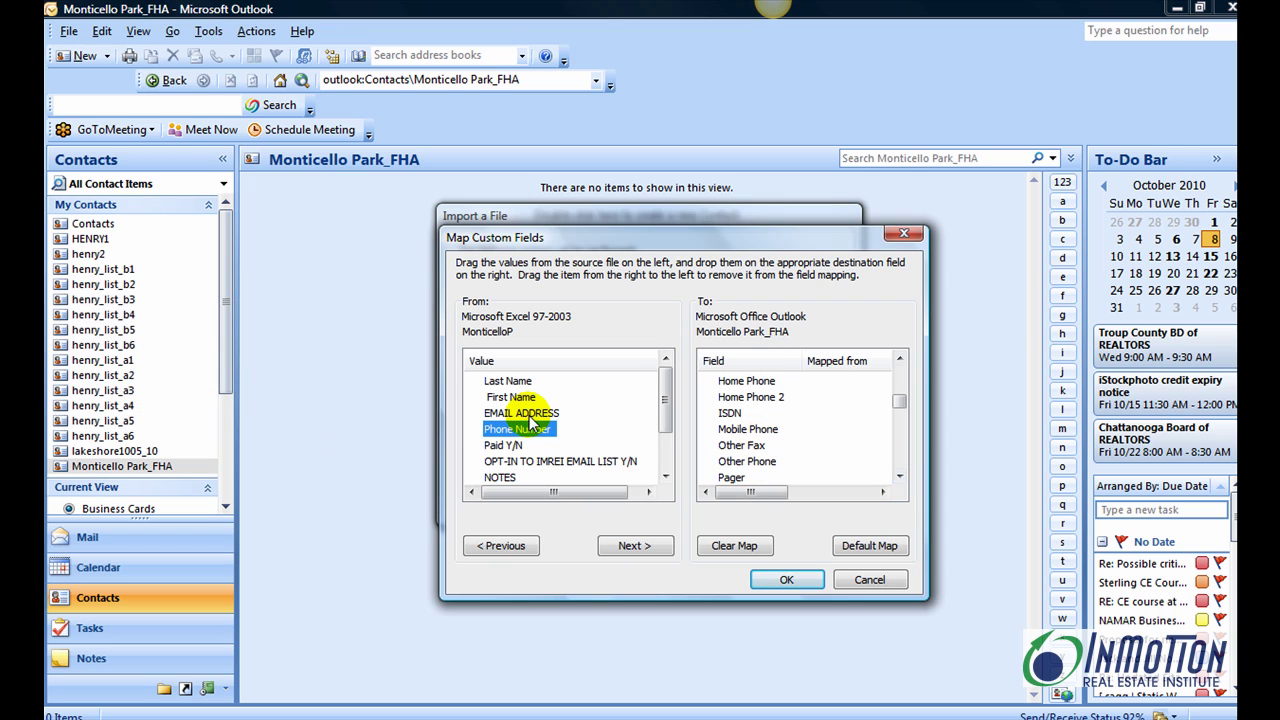
left_click_drag(530, 422, 737, 434)
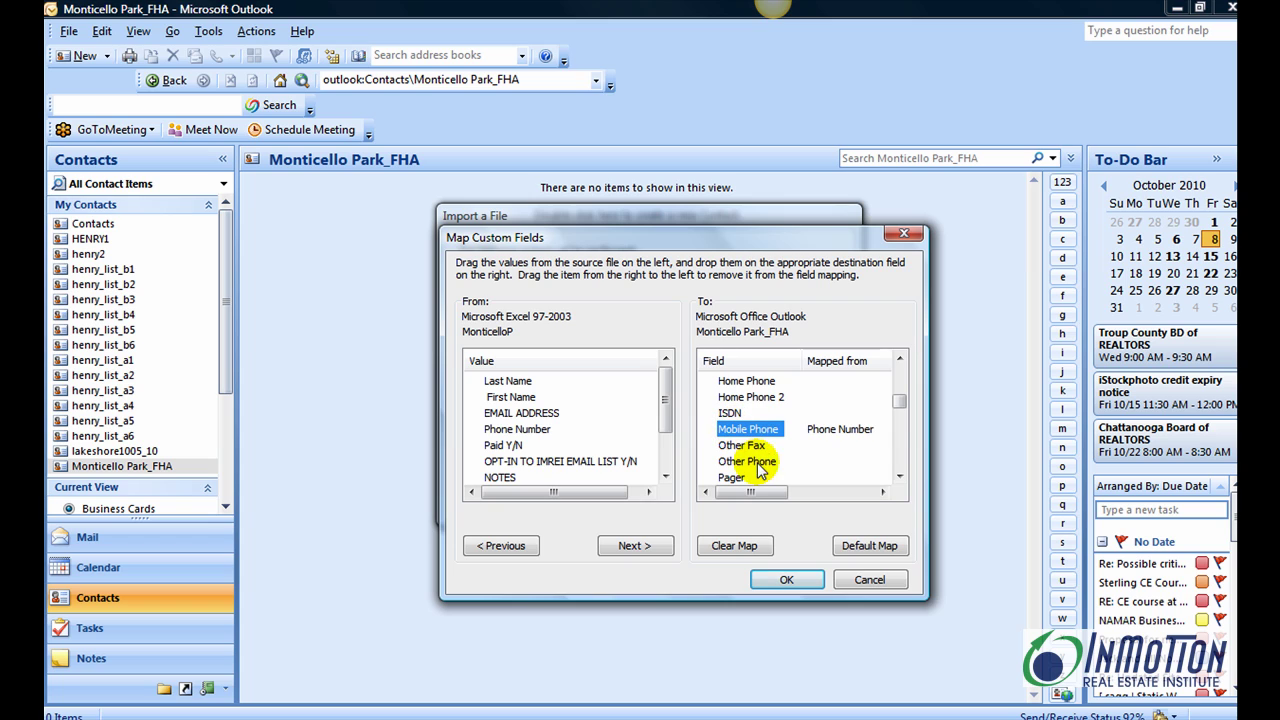
- Accept the custom field mapping and run the import of MonticelloP into the Monticello Park_FHA folder
left_click_drag(901, 404, 901, 396)
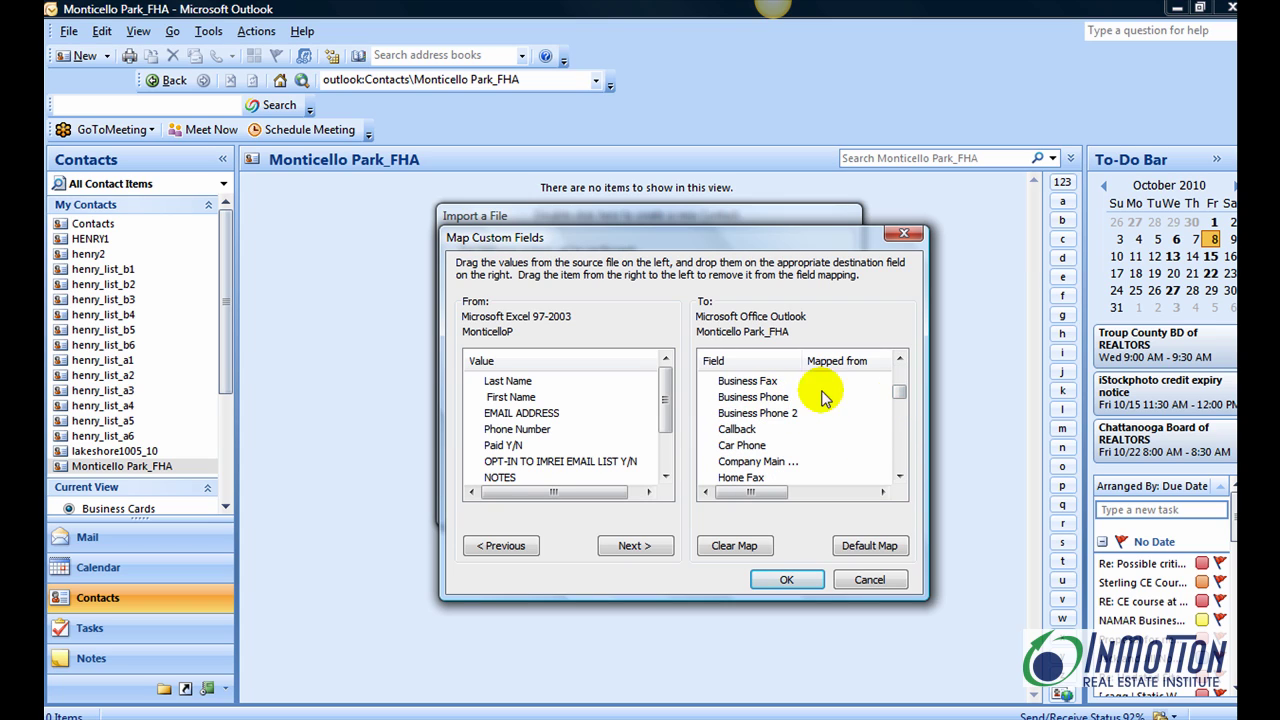
left_click(901, 377)
left_click_drag(901, 377, 901, 371)
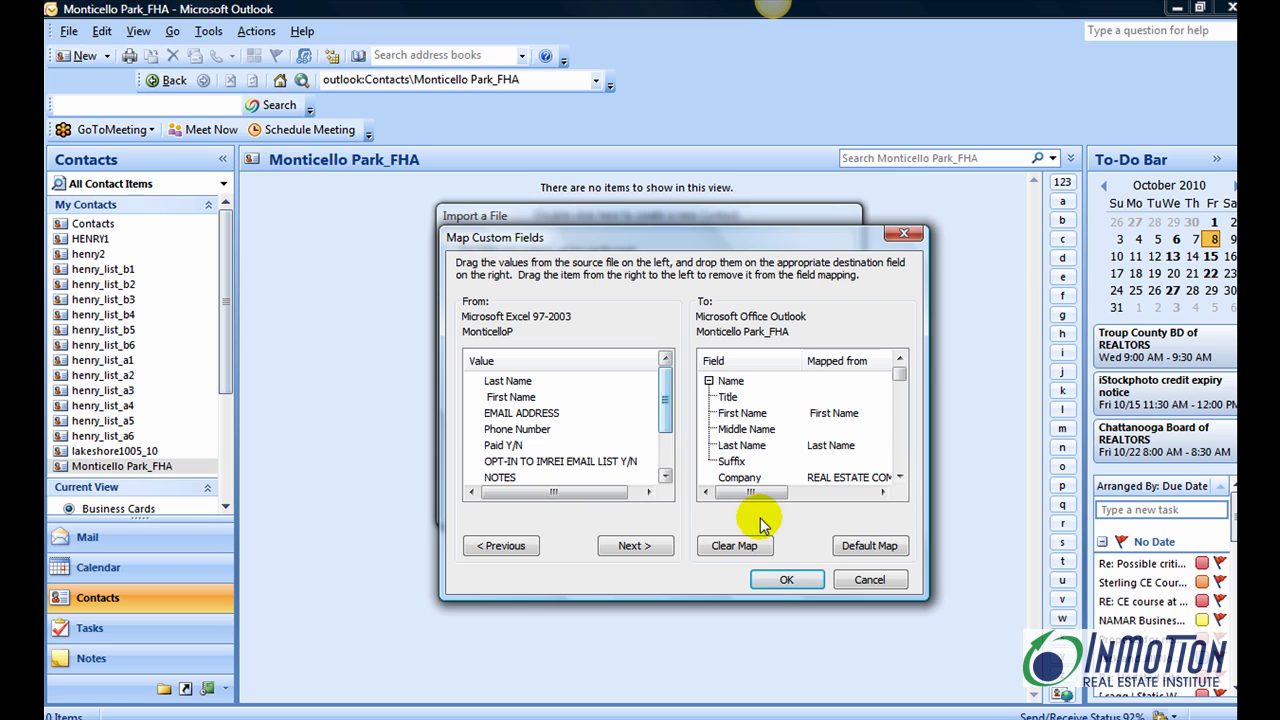
left_click(776, 584)
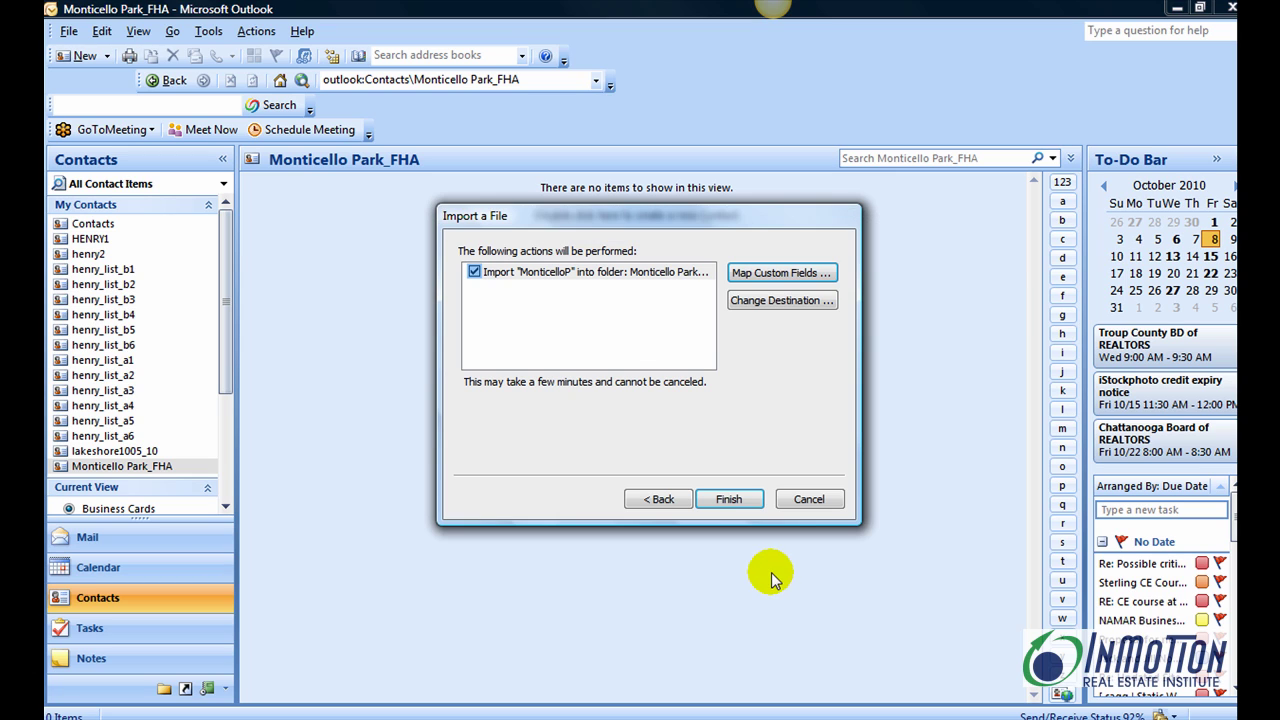
left_click(733, 501)
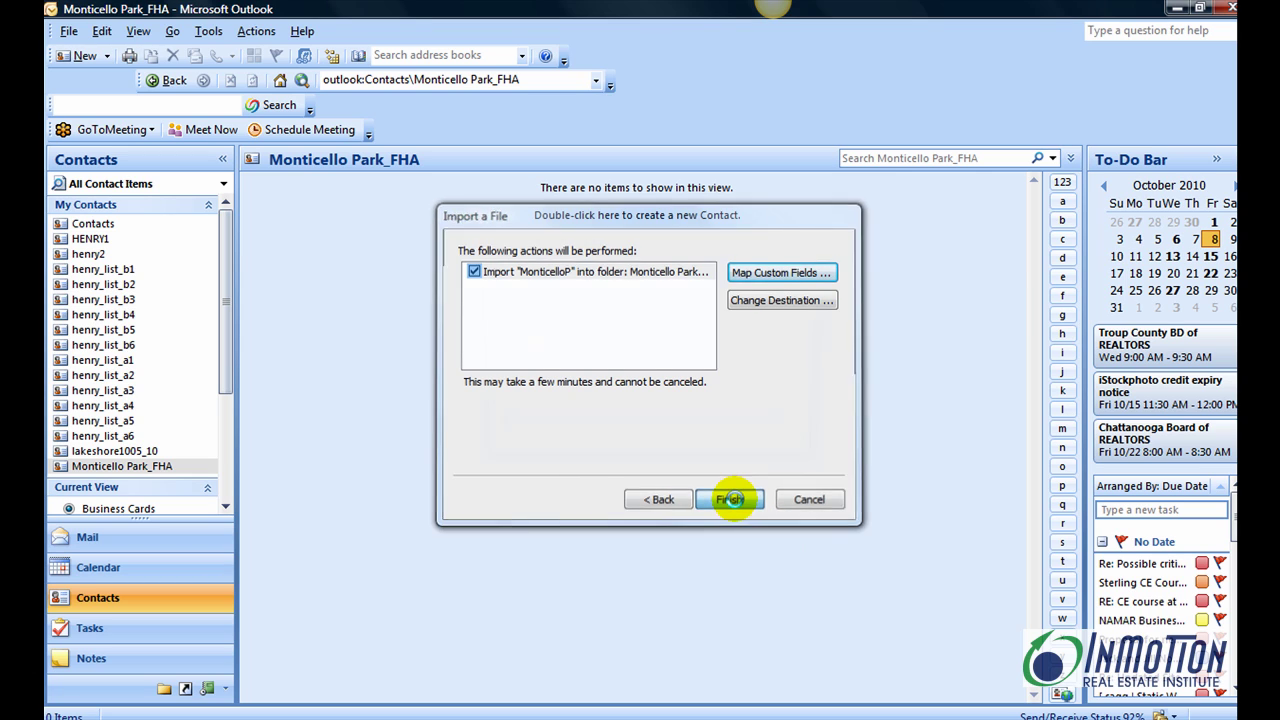